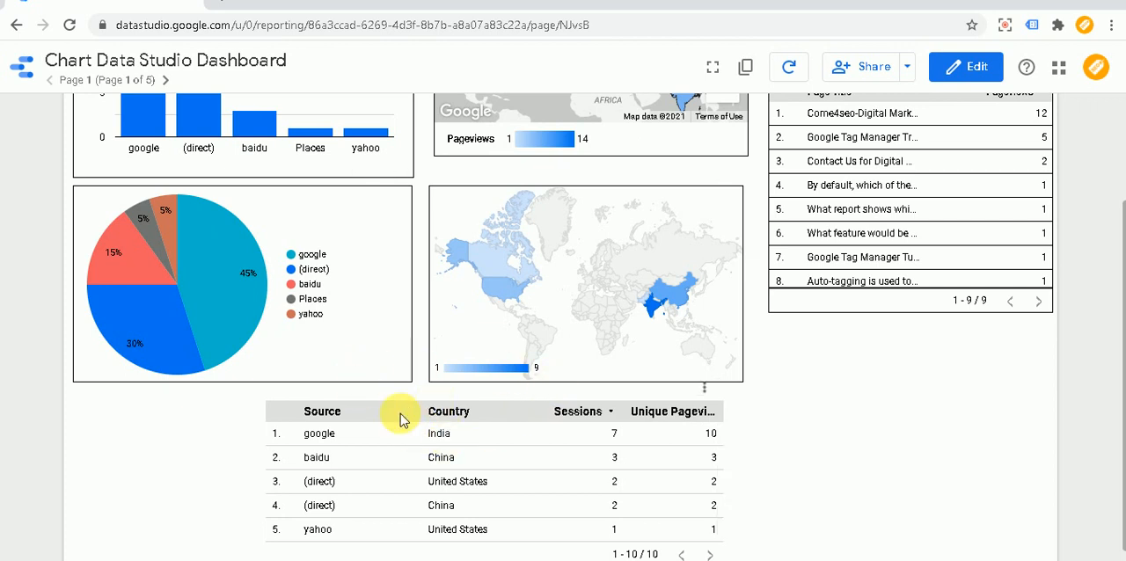
# - Check which options the geo chart and the source pie chart on Page 1 offer in their context menus
pyautogui.scroll(2, 398, 418)
pyautogui.scroll(-1, 398, 418)
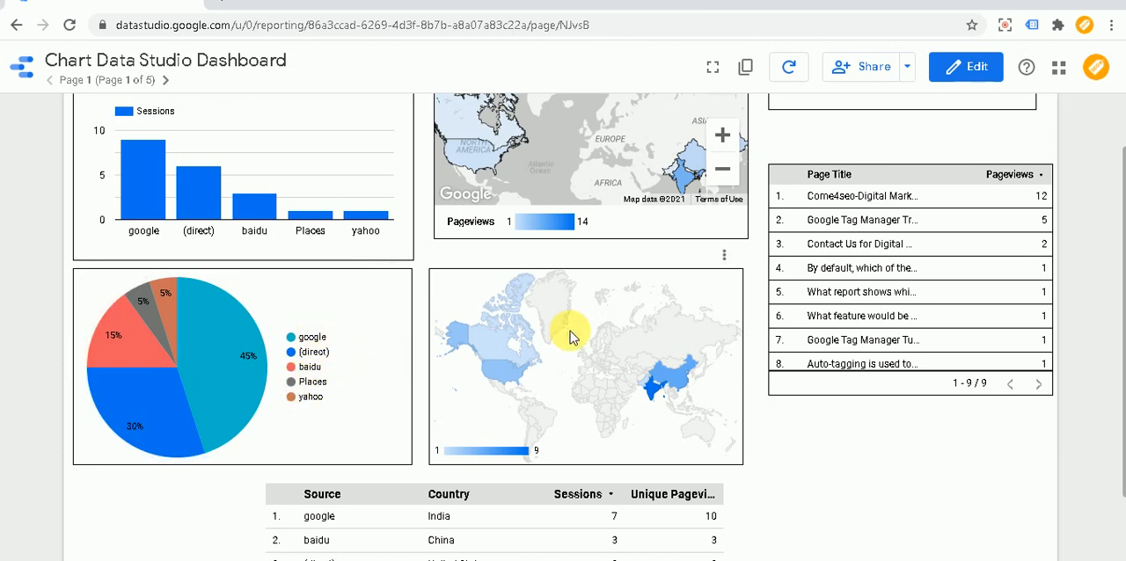
pyautogui.moveTo(650, 394)
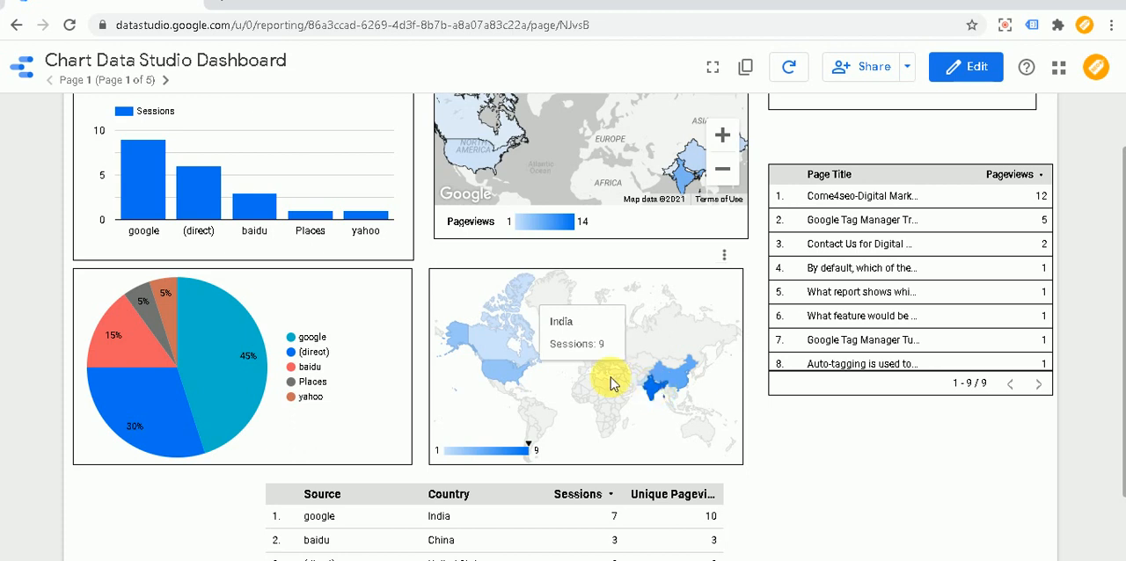
pyautogui.rightClick(547, 377)
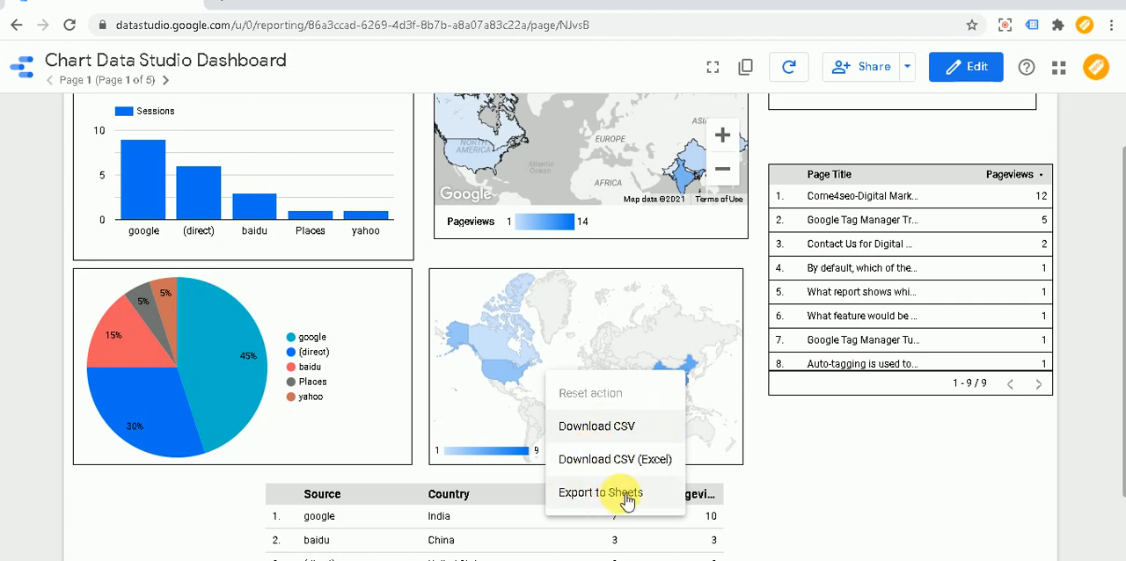
pyautogui.rightClick(212, 360)
pyautogui.rightClick(214, 403)
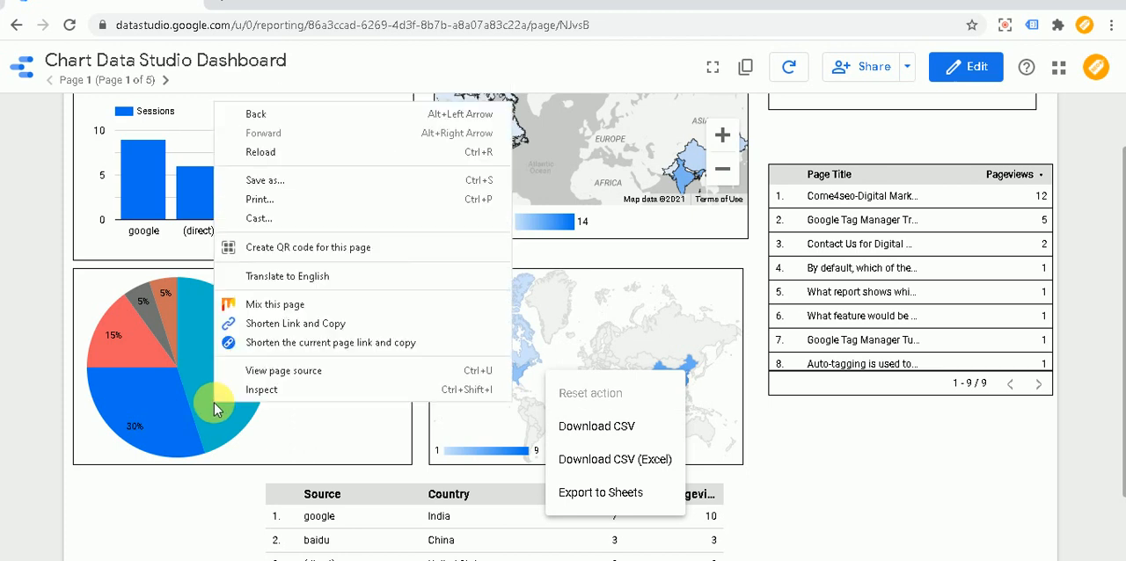
pyautogui.rightClick(146, 405)
pyautogui.rightClick(143, 418)
pyautogui.click(284, 438)
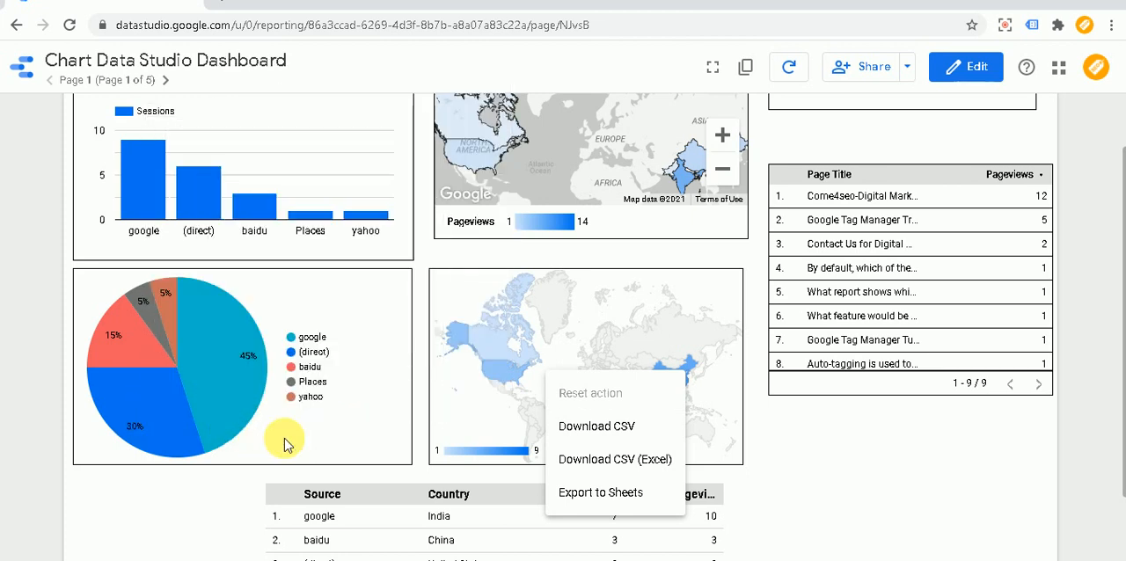
pyautogui.rightClick(284, 438)
pyautogui.rightClick(154, 419)
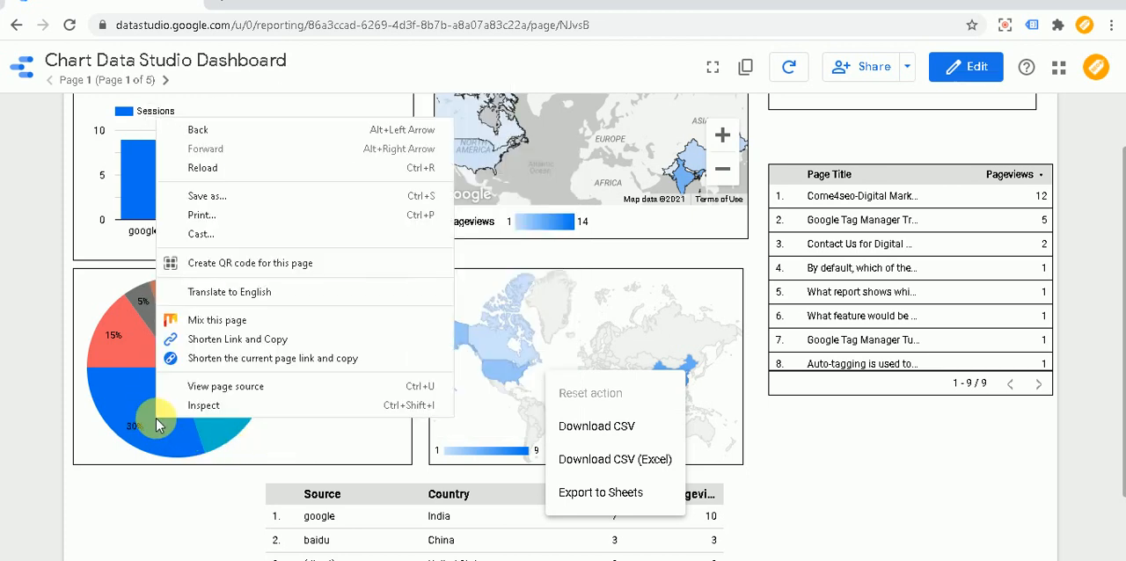
pyautogui.click(160, 490)
# - Check the context menu options of the Google map, the sessions column chart and the Sessions scorecard
pyautogui.scroll(2, 946, 146)
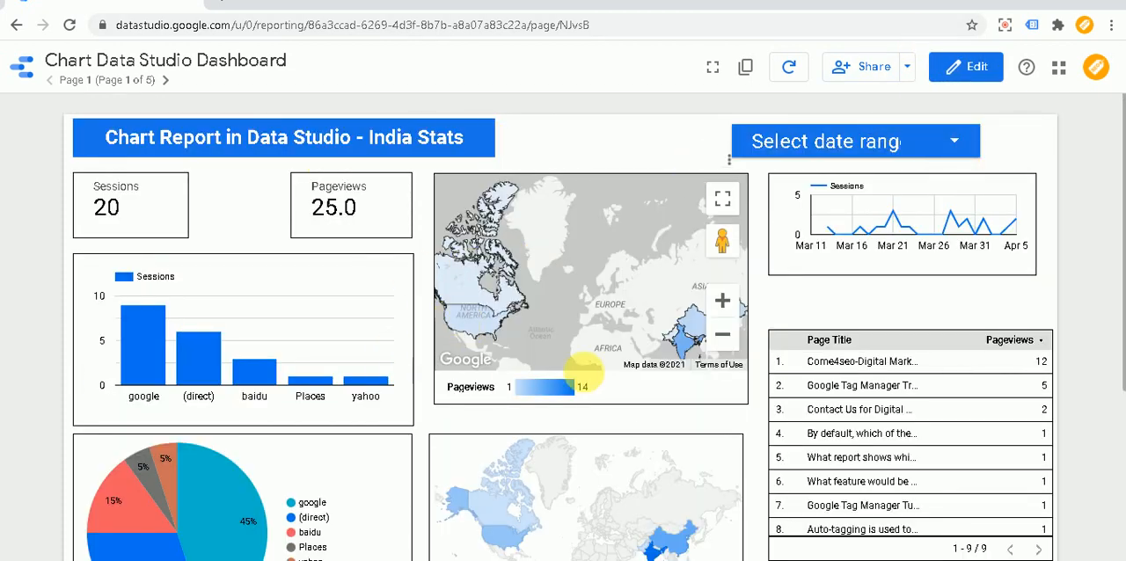
pyautogui.rightClick(601, 279)
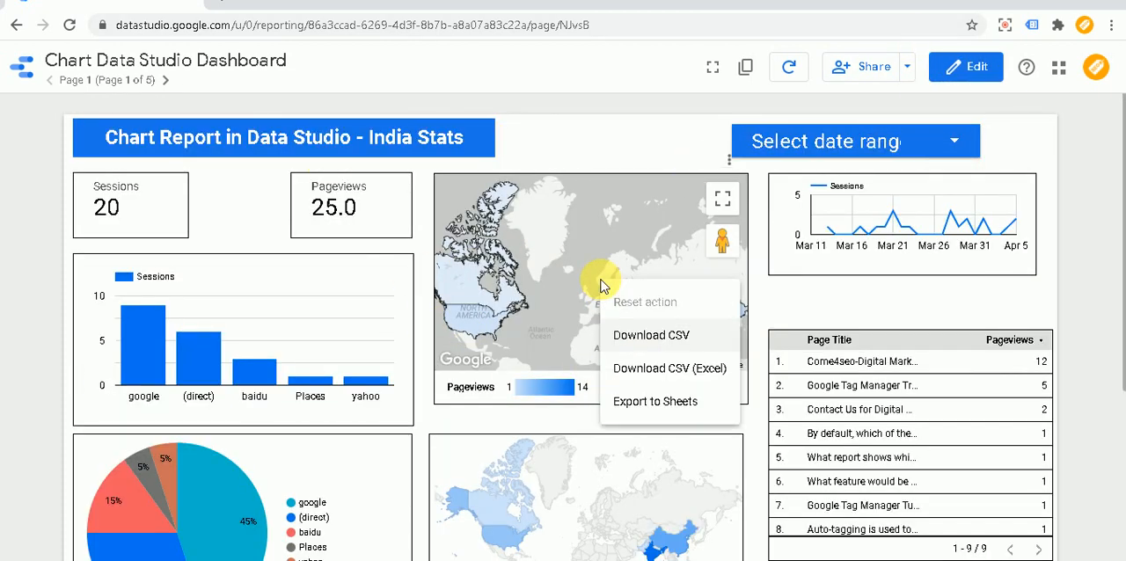
pyautogui.rightClick(341, 305)
pyautogui.rightClick(223, 203)
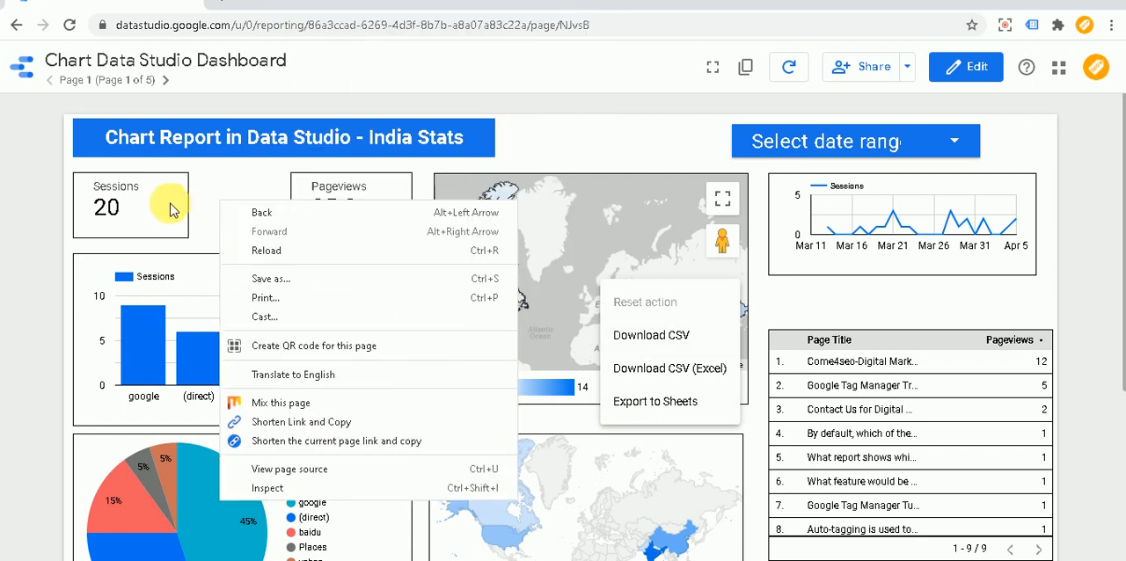
pyautogui.rightClick(171, 210)
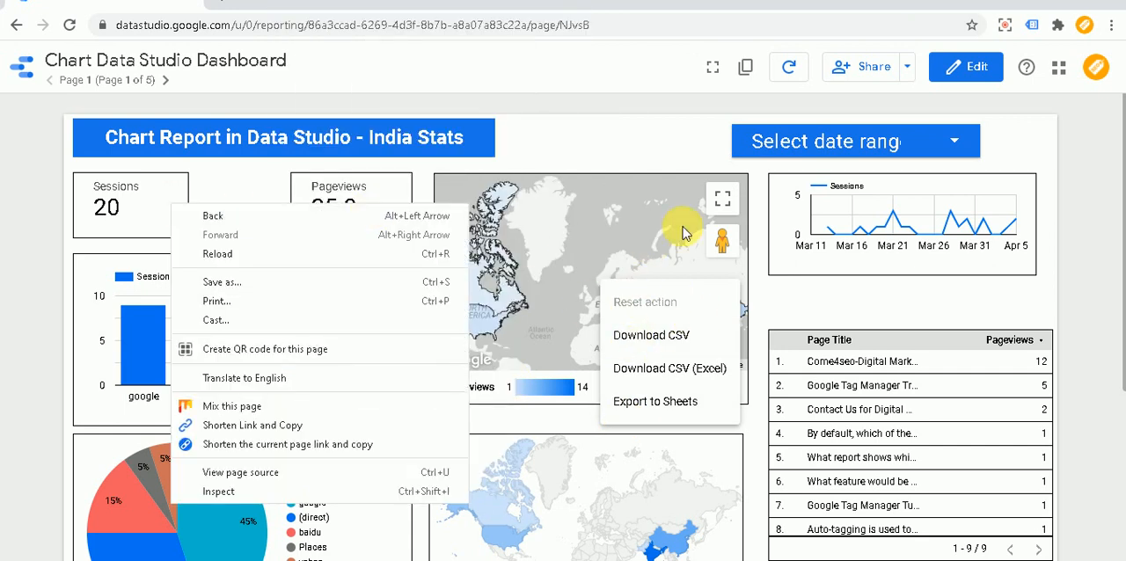
pyautogui.click(659, 146)
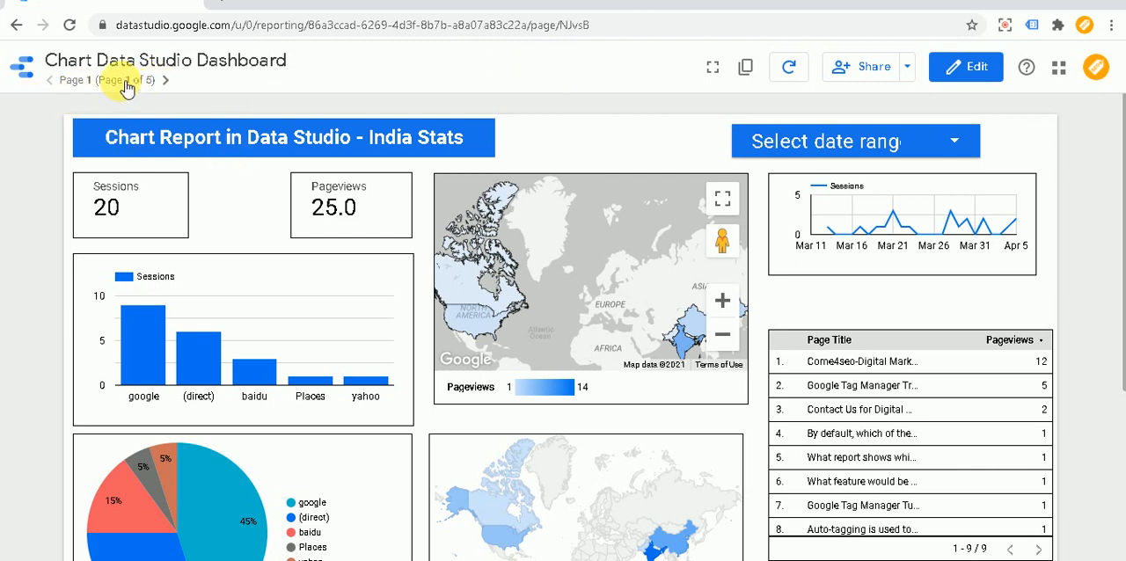
# - Switch the report to edit mode and open Page 3
pyautogui.click(968, 73)
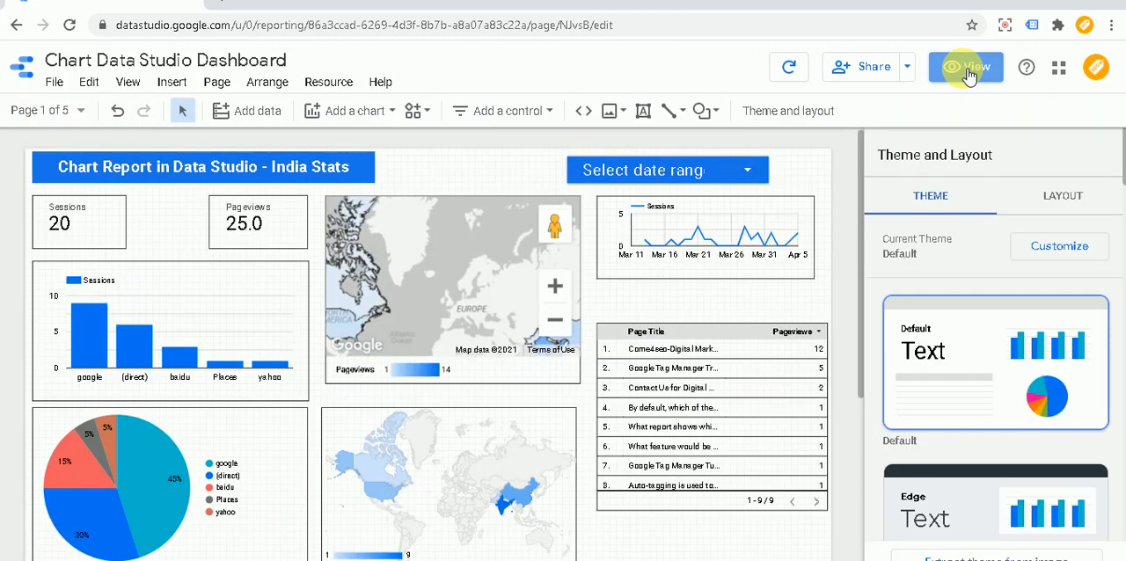
pyautogui.click(84, 112)
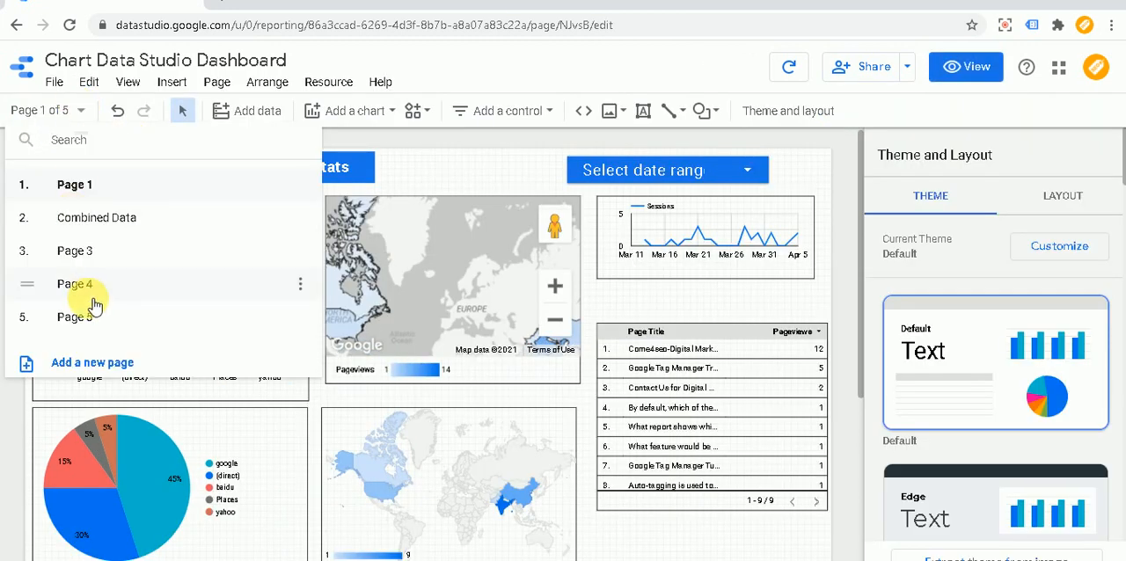
pyautogui.click(74, 251)
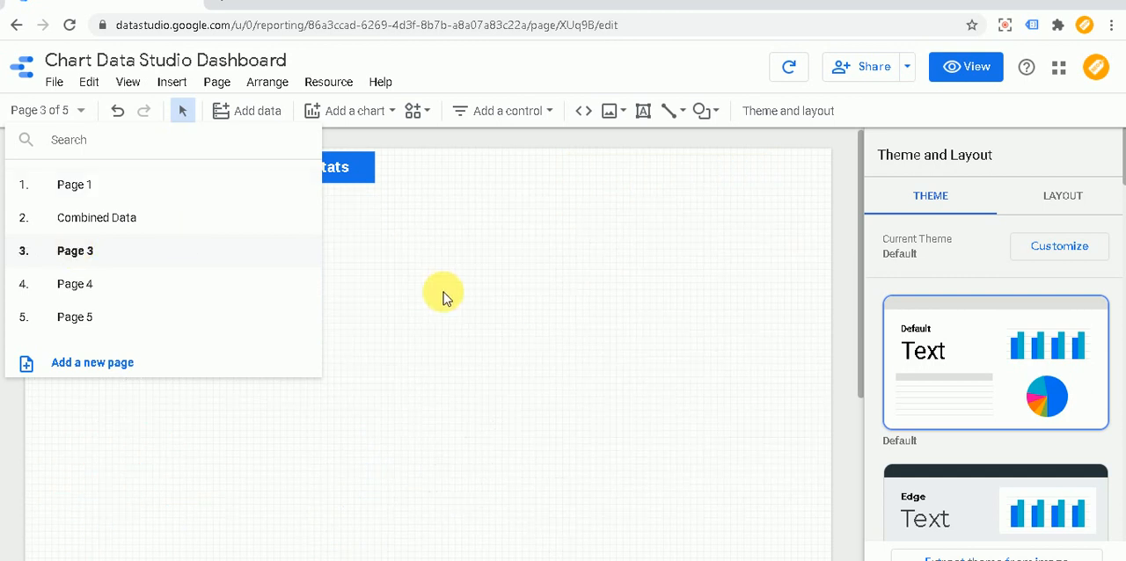
pyautogui.click(469, 283)
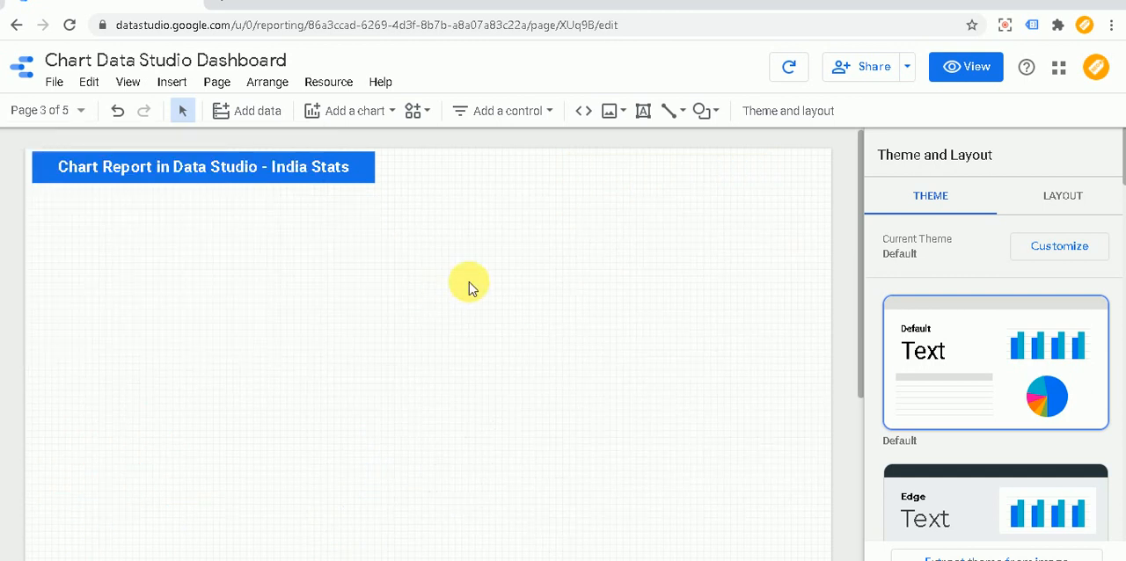
# - Replace the text of the blue header box on Page 3 with "Drill Down in Google Data Studio"
pyautogui.click(228, 176)
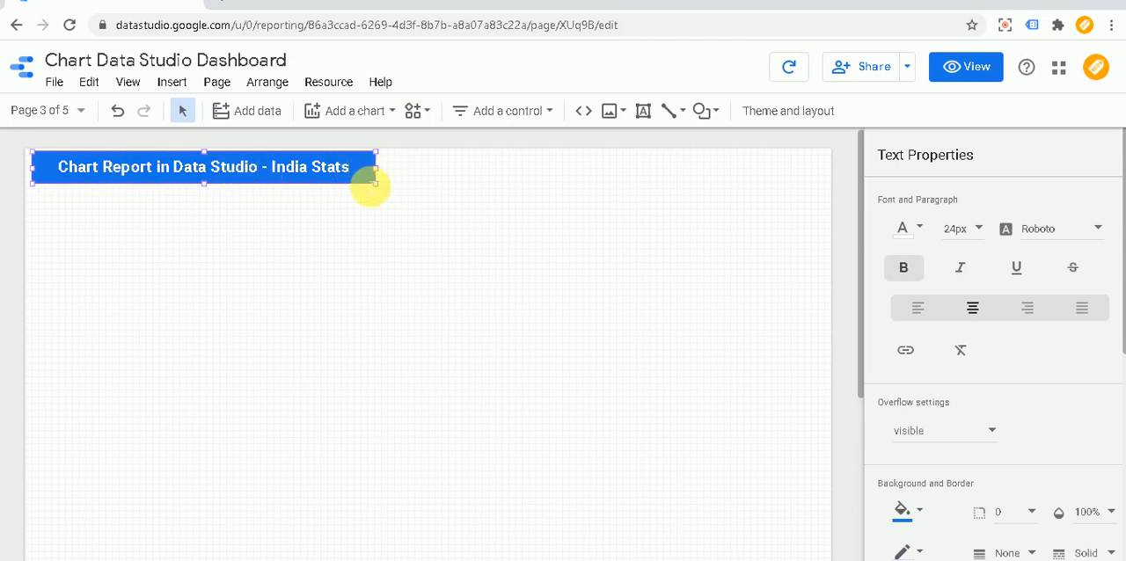
pyautogui.press('BackSpace')
pyautogui.press('BackSpace')
pyautogui.press('BackSpace')
pyautogui.press('BackSpace')
pyautogui.press('BackSpace')
pyautogui.press('BackSpace')
pyautogui.press('BackSpace')
pyautogui.press('BackSpace')
pyautogui.press('BackSpace')
pyautogui.press('BackSpace')
pyautogui.press('BackSpace')
pyautogui.press('BackSpace')
pyautogui.press('BackSpace')
pyautogui.press('BackSpace')
pyautogui.press('BackSpace')
pyautogui.press('BackSpace')
pyautogui.press('BackSpace')
pyautogui.press('BackSpace')
pyautogui.press('BackSpace')
pyautogui.press('BackSpace')
pyautogui.press('BackSpace')
pyautogui.press('BackSpace')
pyautogui.press('BackSpace')
pyautogui.press('BackSpace')
pyautogui.press('BackSpace')
pyautogui.press('BackSpace')
pyautogui.press('BackSpace')
pyautogui.press('BackSpace')
pyautogui.press('BackSpace')
pyautogui.press('BackSpace')
pyautogui.press('BackSpace')
pyautogui.press('BackSpace')
pyautogui.press('BackSpace')
pyautogui.press('BackSpace')
pyautogui.press('BackSpace')
pyautogui.press('BackSpace')
pyautogui.press('BackSpace')
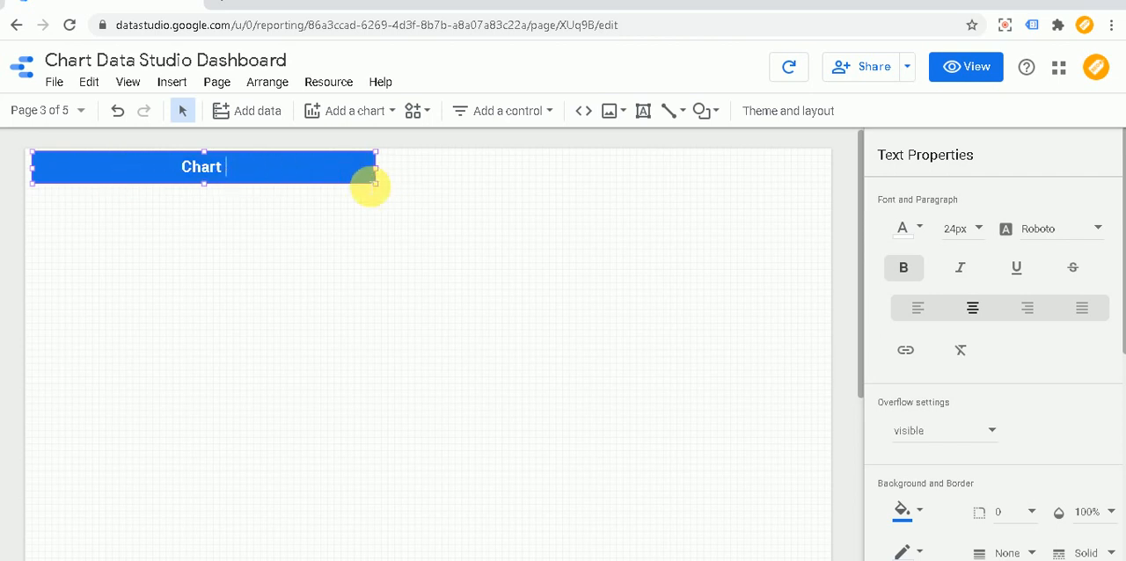
pyautogui.write('dRILL')
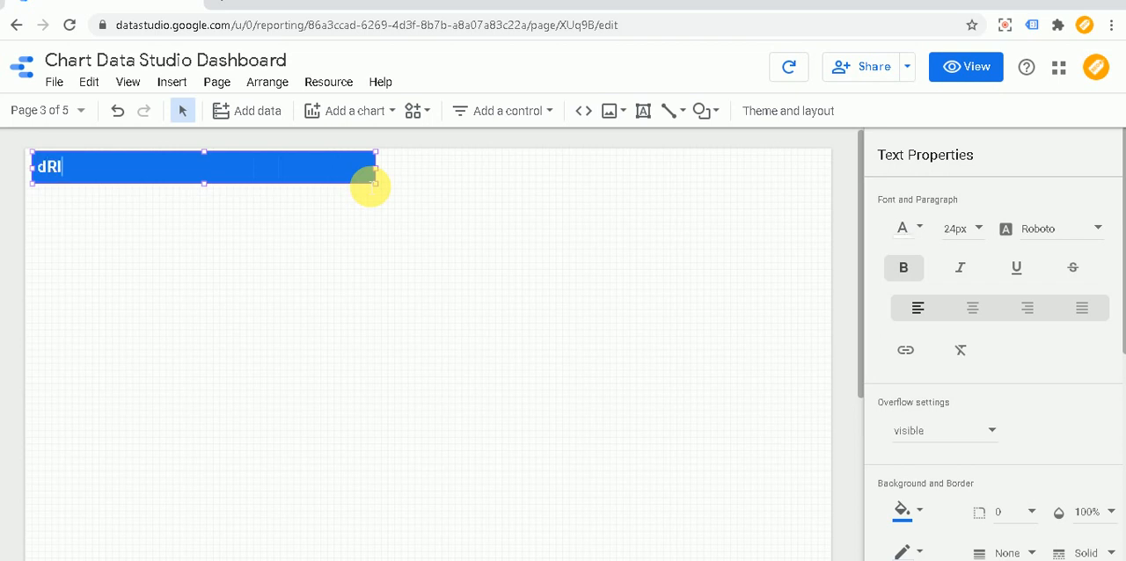
pyautogui.press('BackSpace')
pyautogui.press('BackSpace')
pyautogui.write('Dri')
pyautogui.write('ll down')
pyautogui.write('own in')
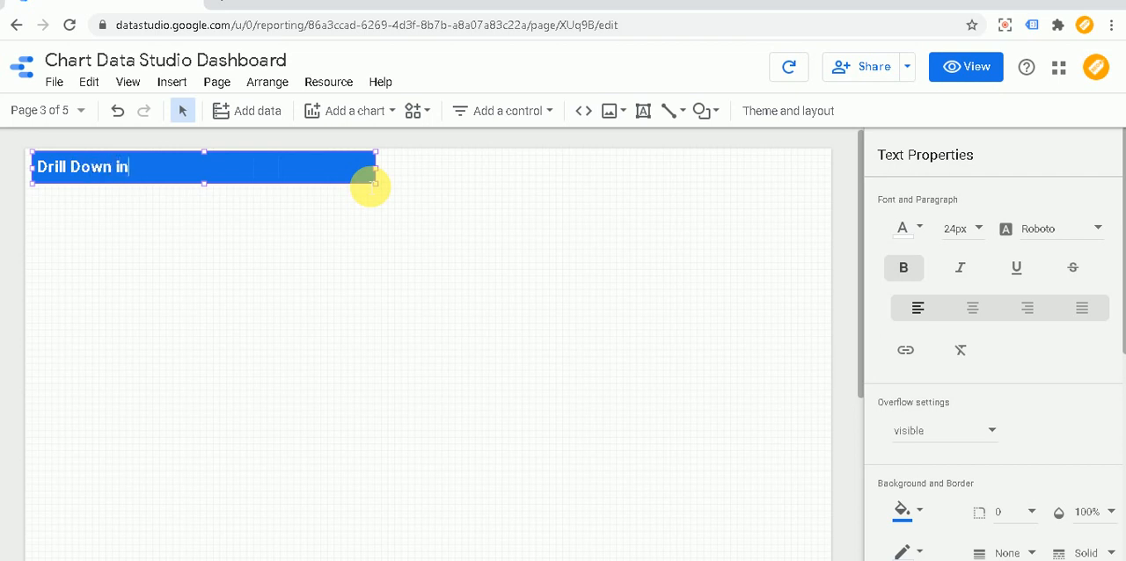
pyautogui.write(' Google D')
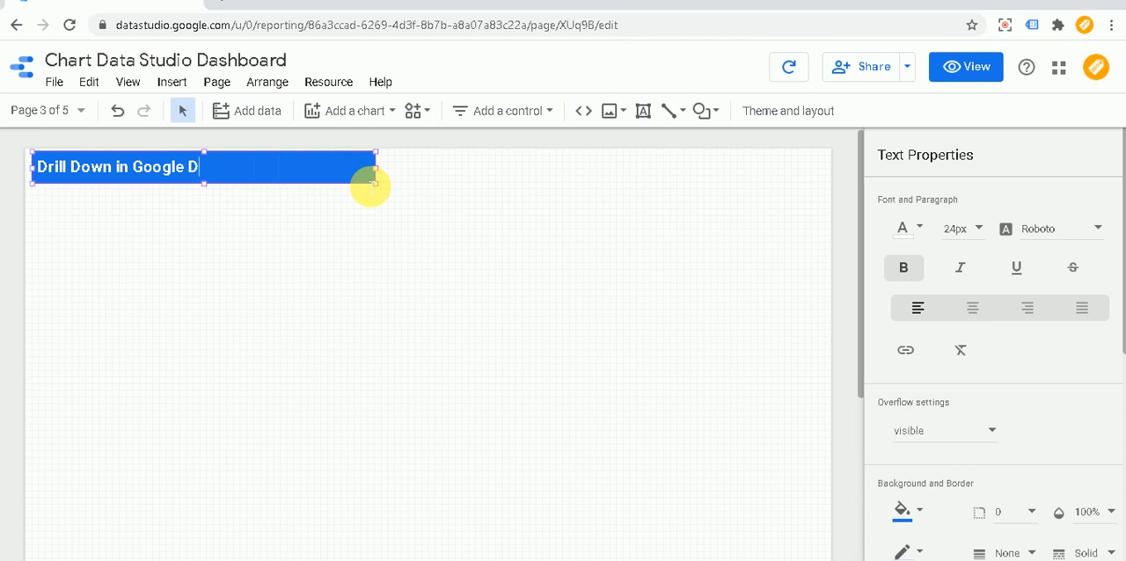
pyautogui.write('ata Studio')
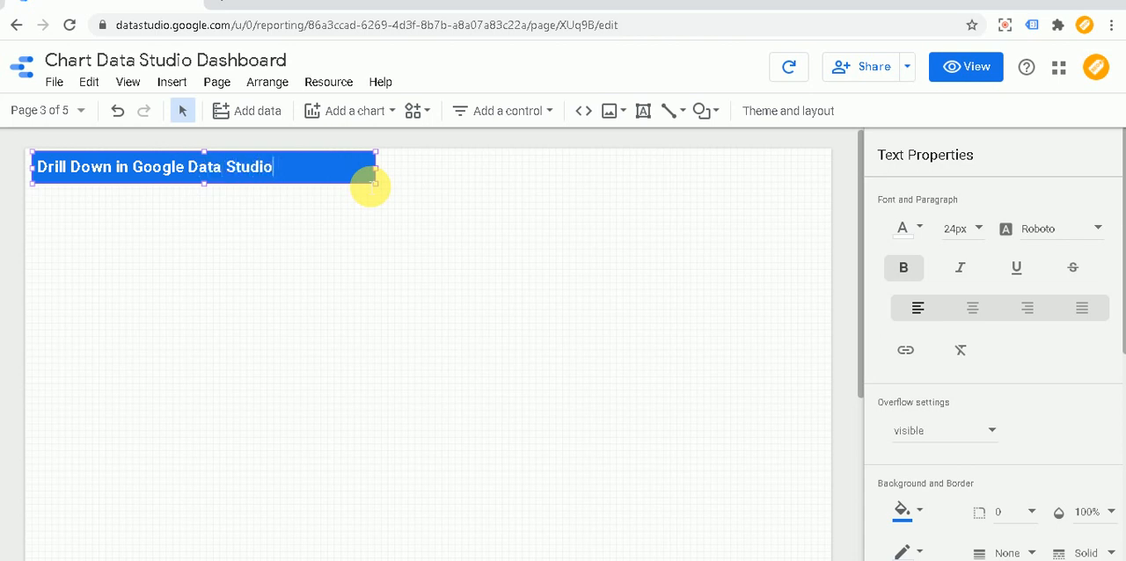
pyautogui.click(374, 233)
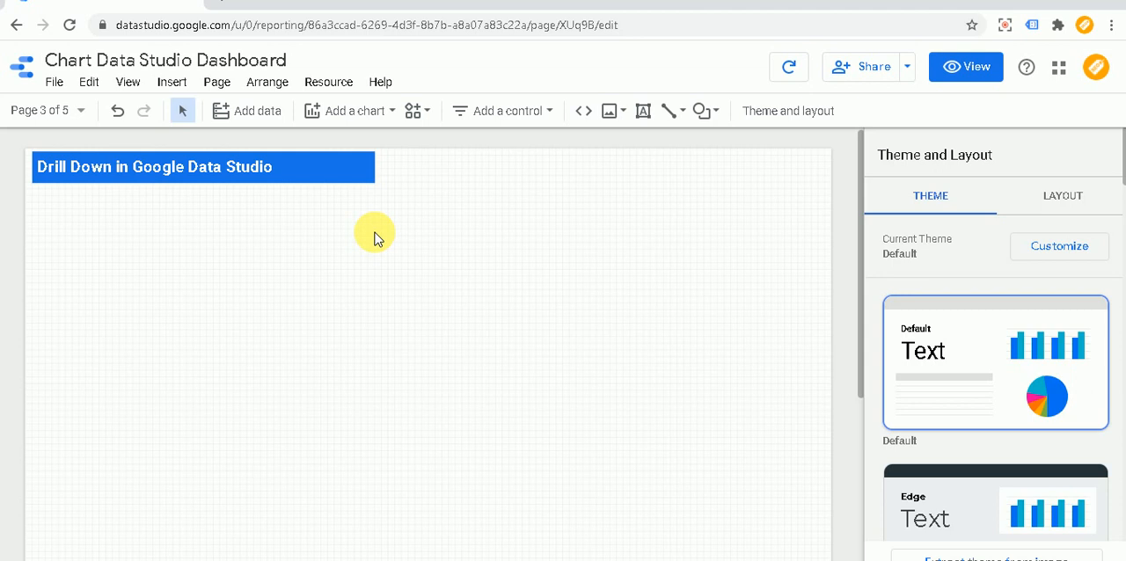
# - Insert a large pie chart below the header, covering most of the page width
pyautogui.click(167, 83)
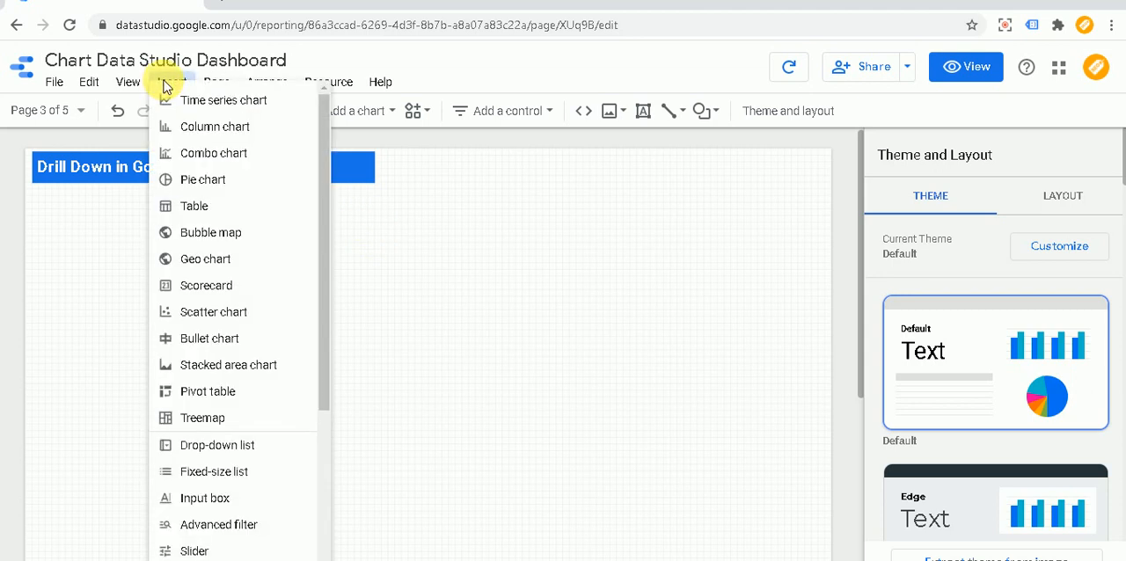
pyautogui.click(227, 185)
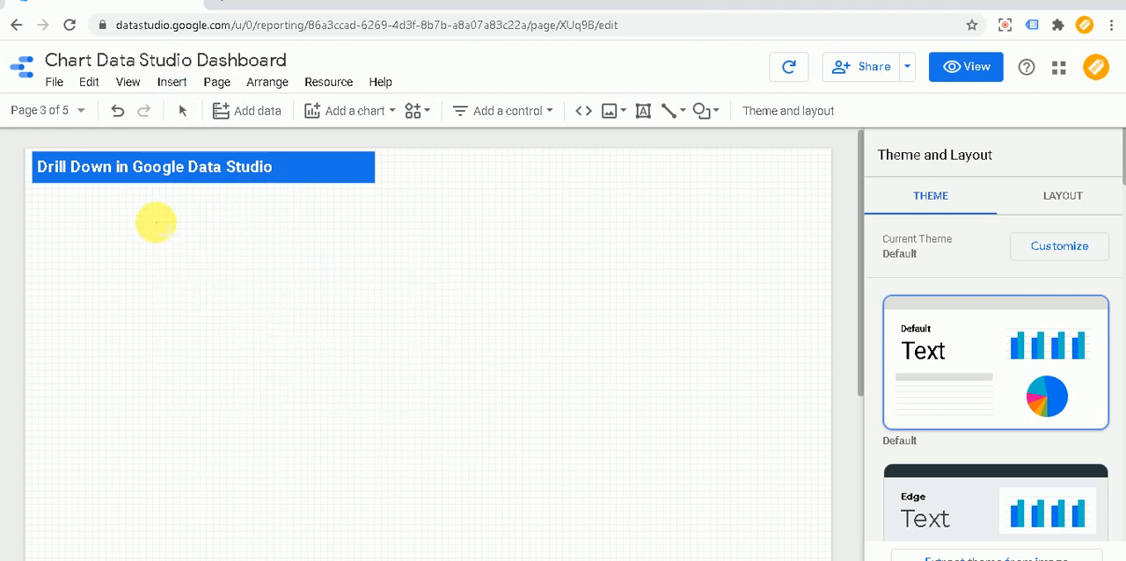
pyautogui.moveTo(156, 223); pyautogui.dragTo(709, 534)
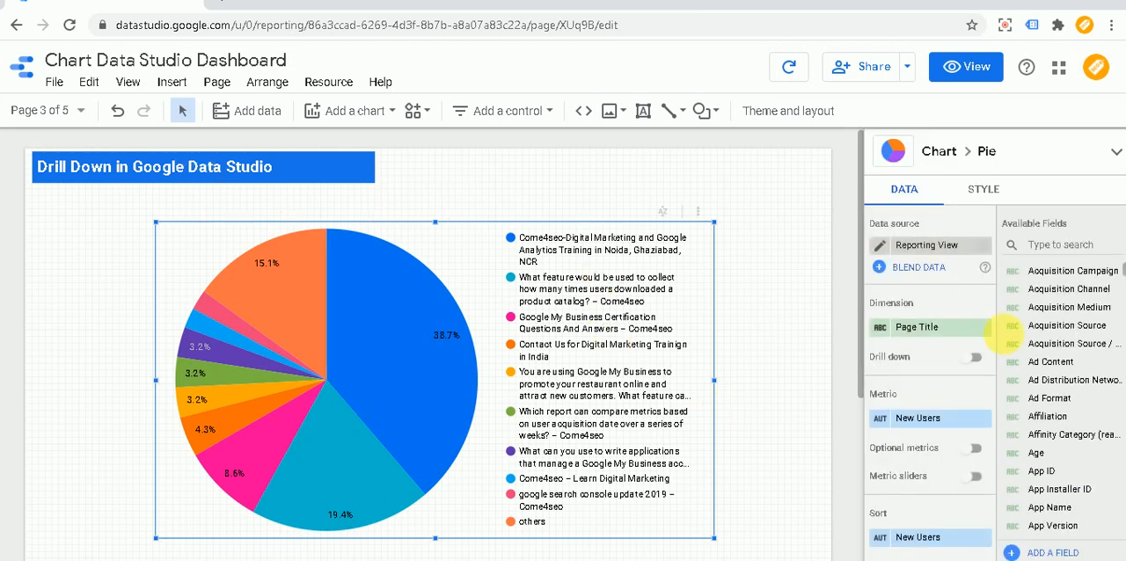
# - Change the pie chart's dimension to Country
pyautogui.click(937, 328)
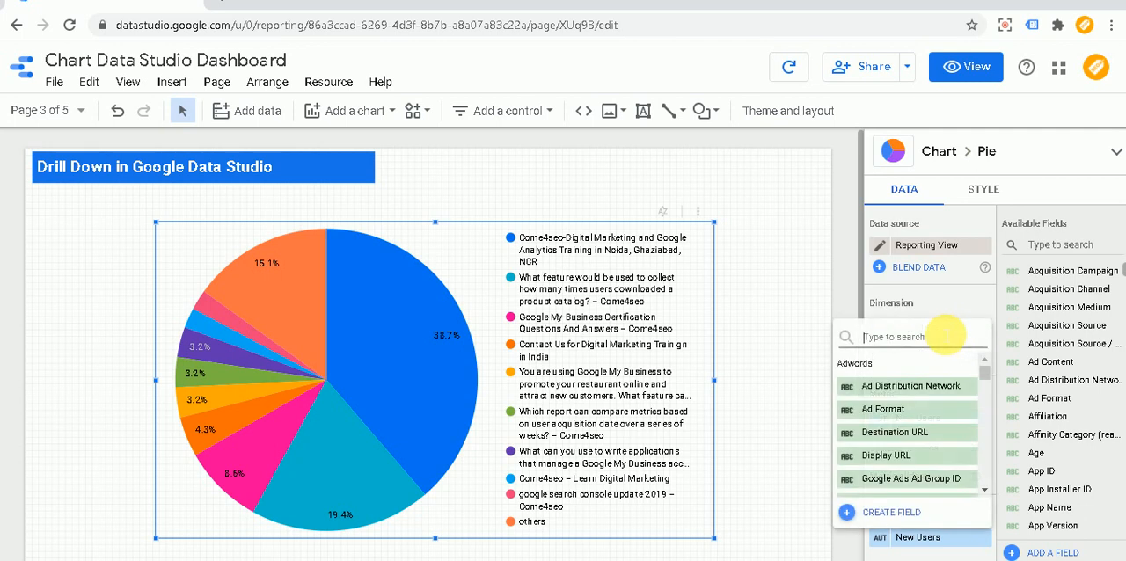
pyautogui.write('country')
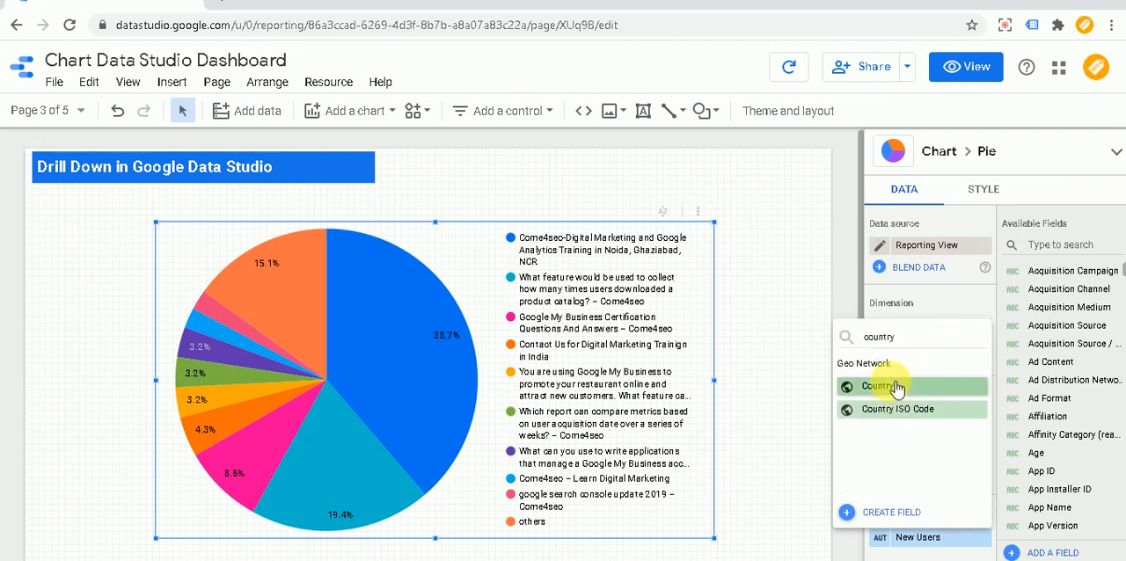
pyautogui.click(892, 385)
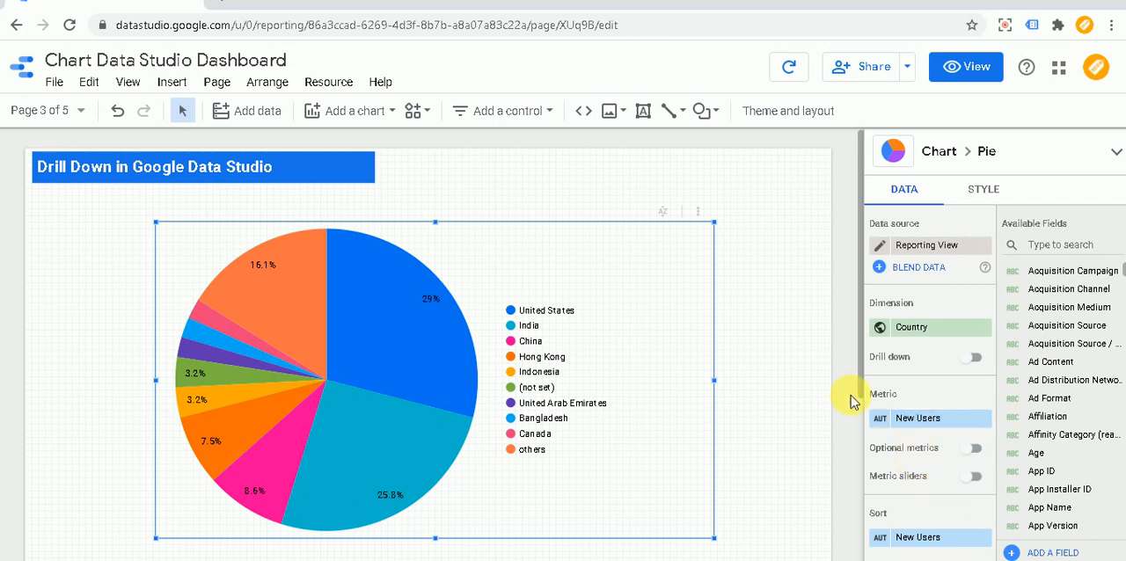
pyautogui.click(779, 322)
# - View the report in view mode and check which context menu options the country pie chart offers
pyautogui.click(974, 70)
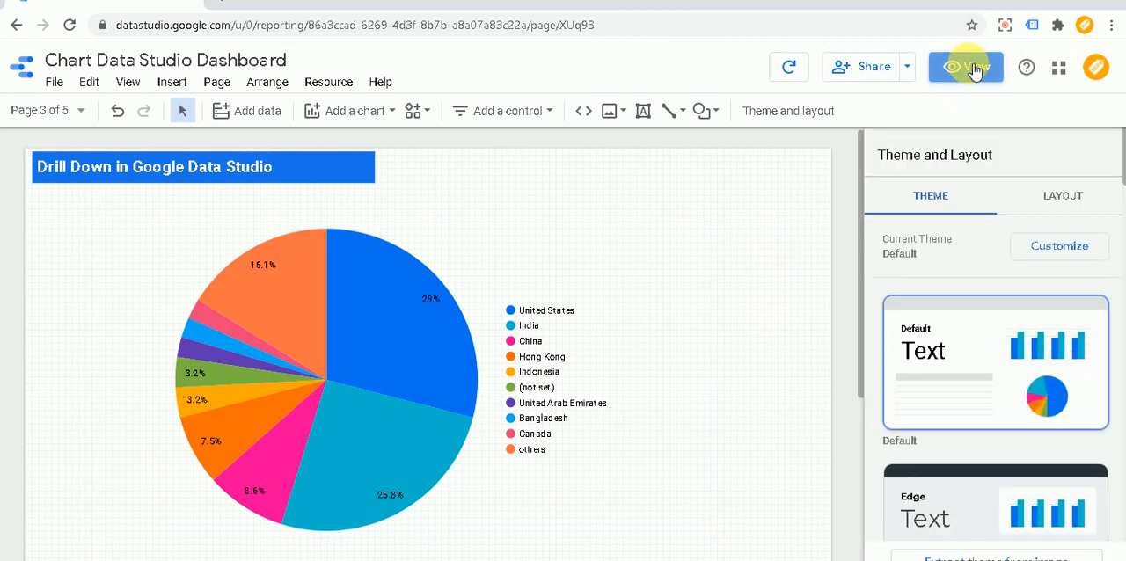
pyautogui.scroll(-1, 818, 345)
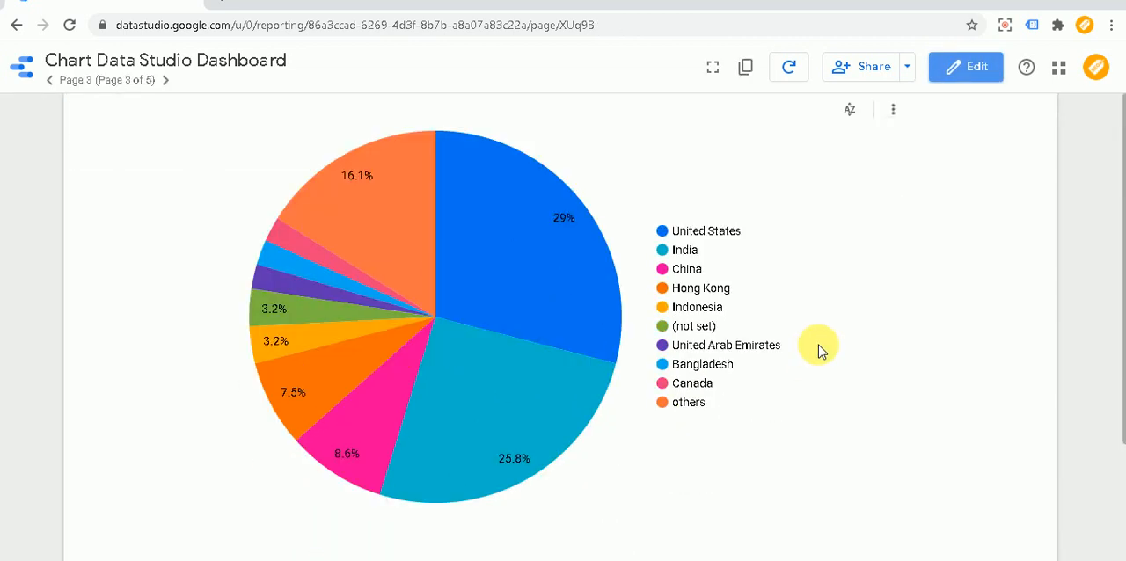
pyautogui.rightClick(538, 278)
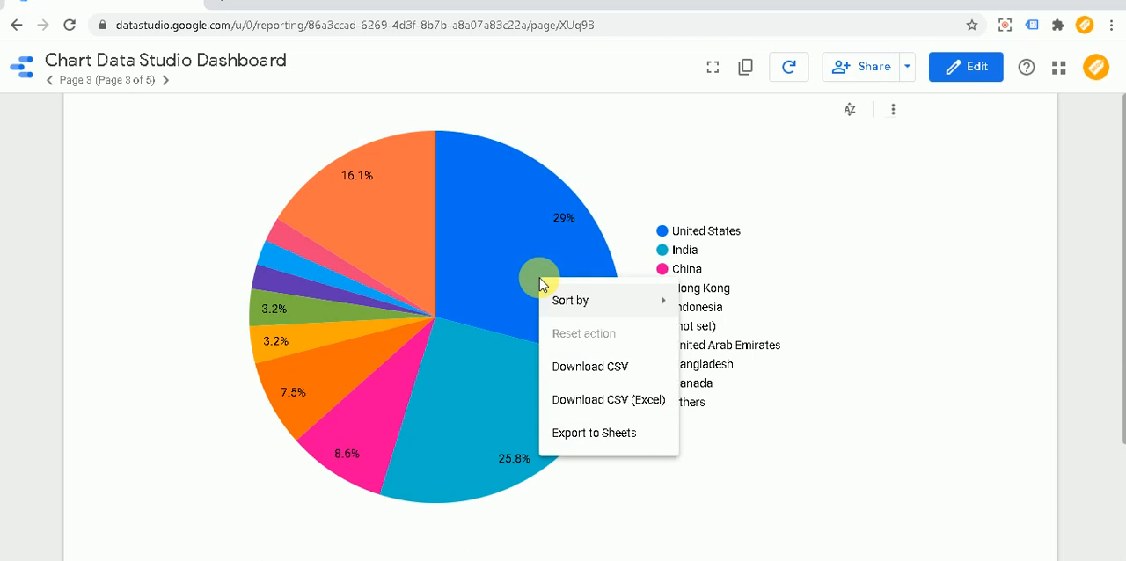
pyautogui.moveTo(648, 322)
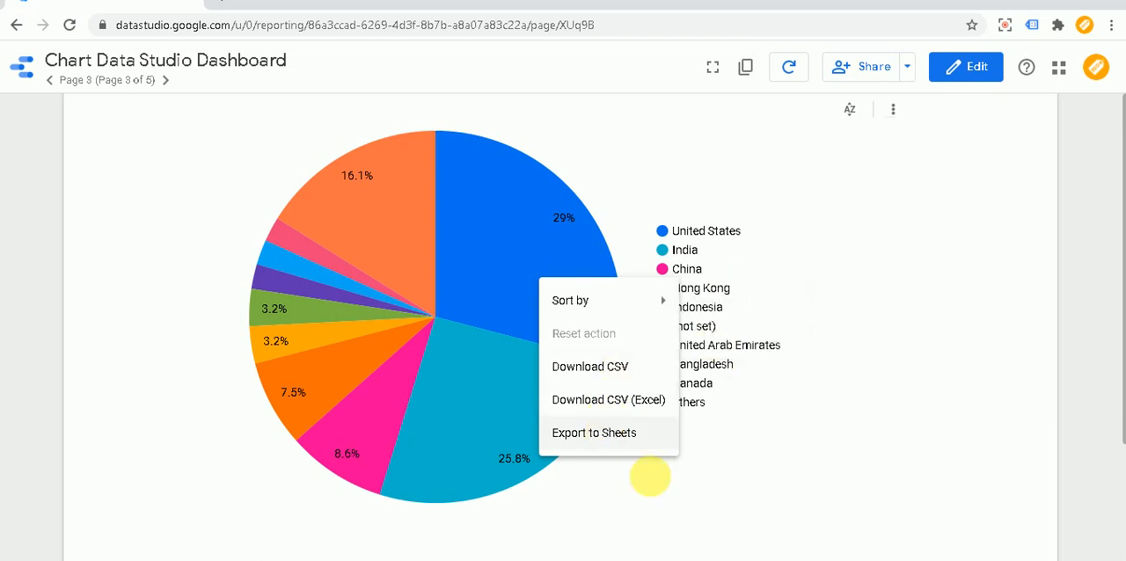
pyautogui.click(717, 487)
pyautogui.scroll(1, 717, 486)
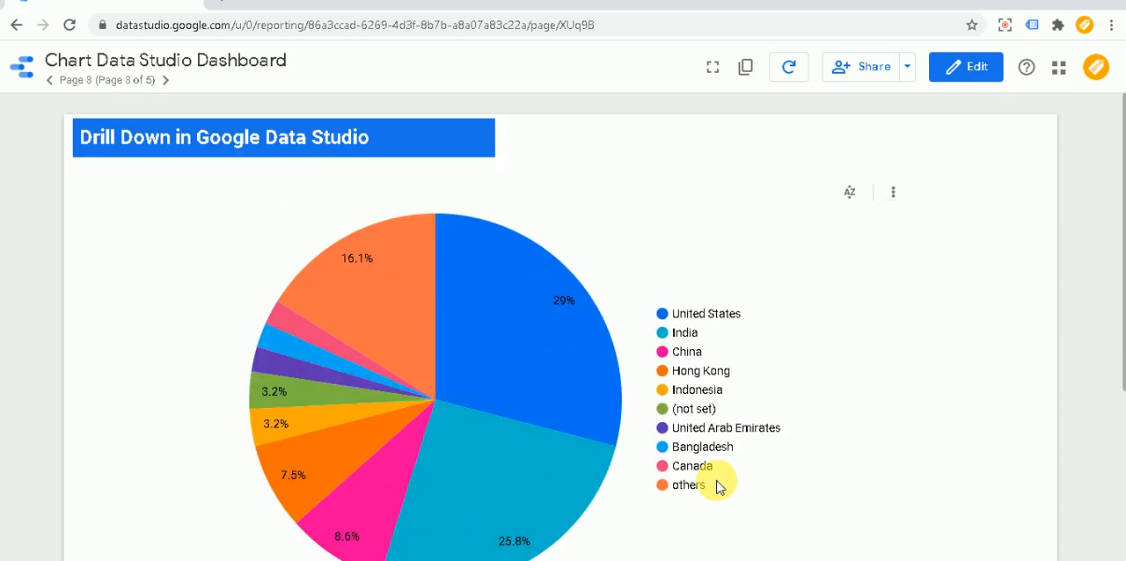
# - Return to editing the report and turn on drill down for the country pie chart
pyautogui.click(968, 68)
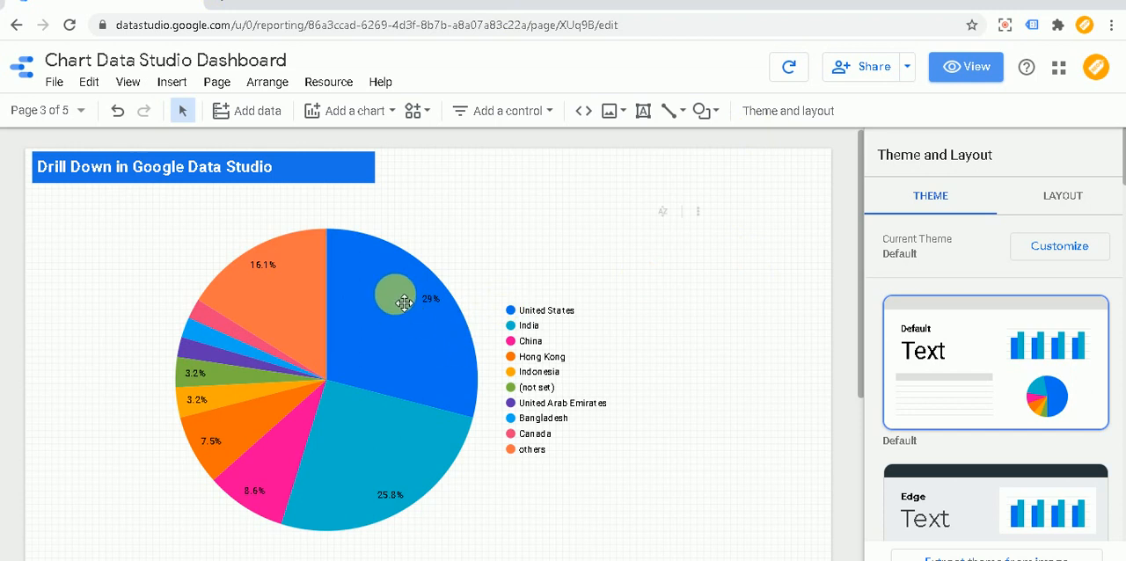
pyautogui.click(404, 303)
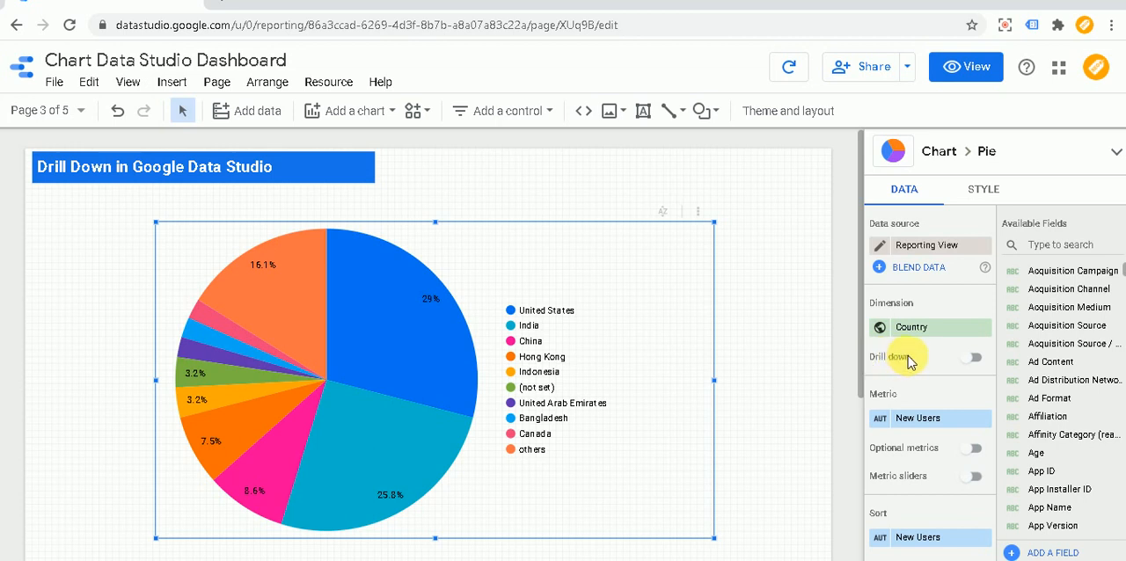
pyautogui.click(980, 372)
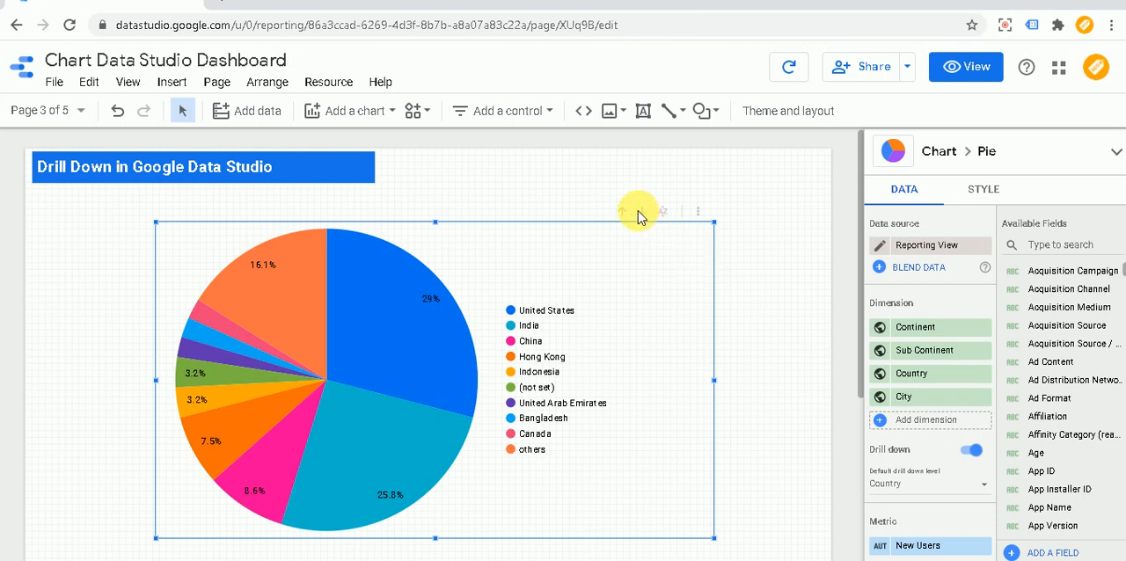
pyautogui.click(763, 187)
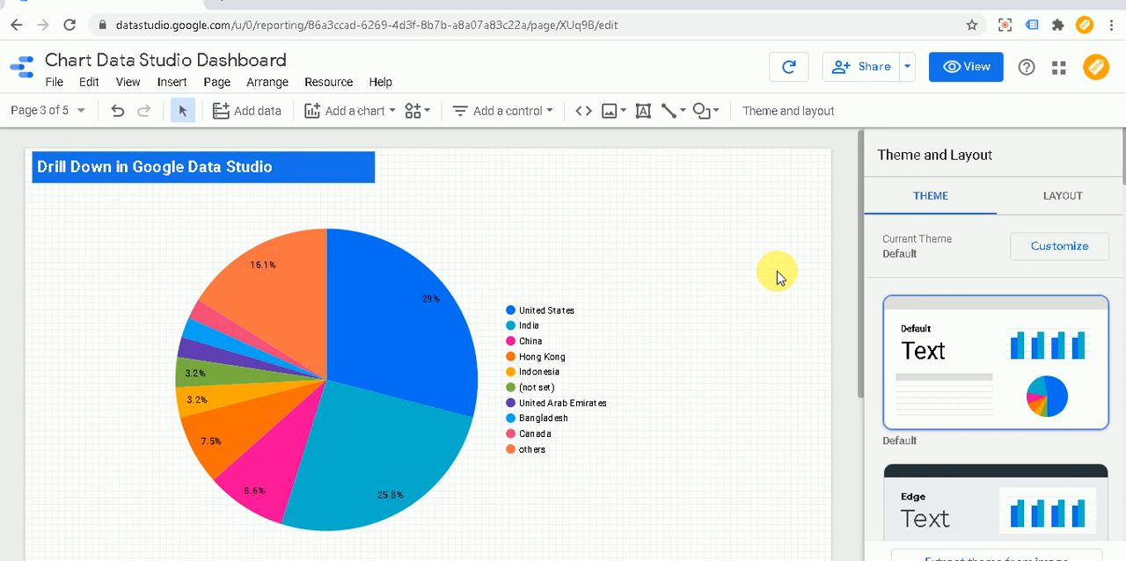
# - View the report and drill the pie chart down from Country to City, examine the slices, and drill back up
pyautogui.click(973, 68)
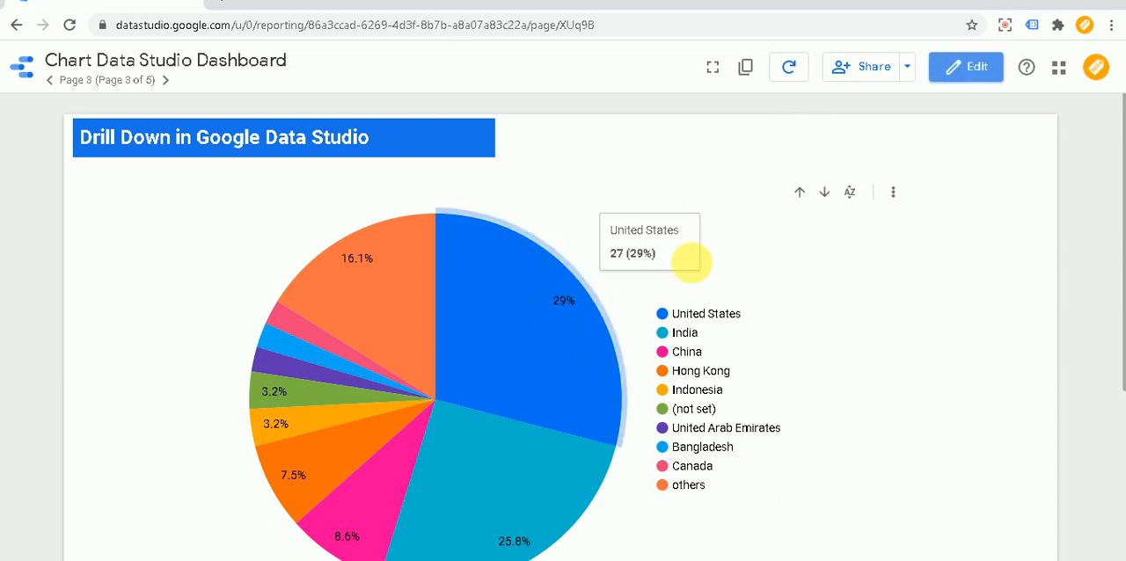
pyautogui.click(835, 200)
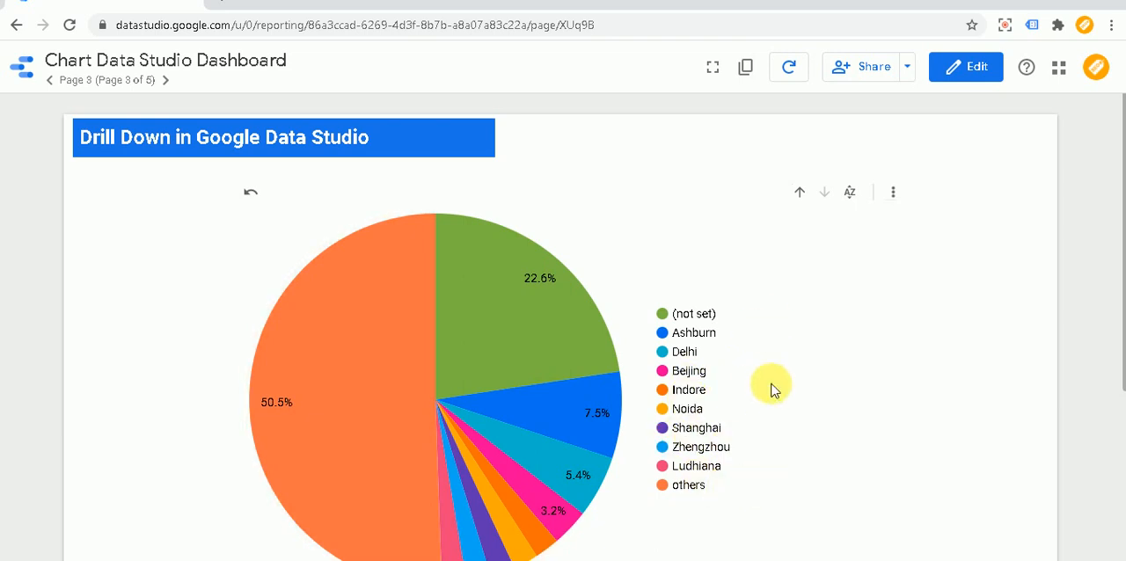
pyautogui.scroll(-1, 772, 390)
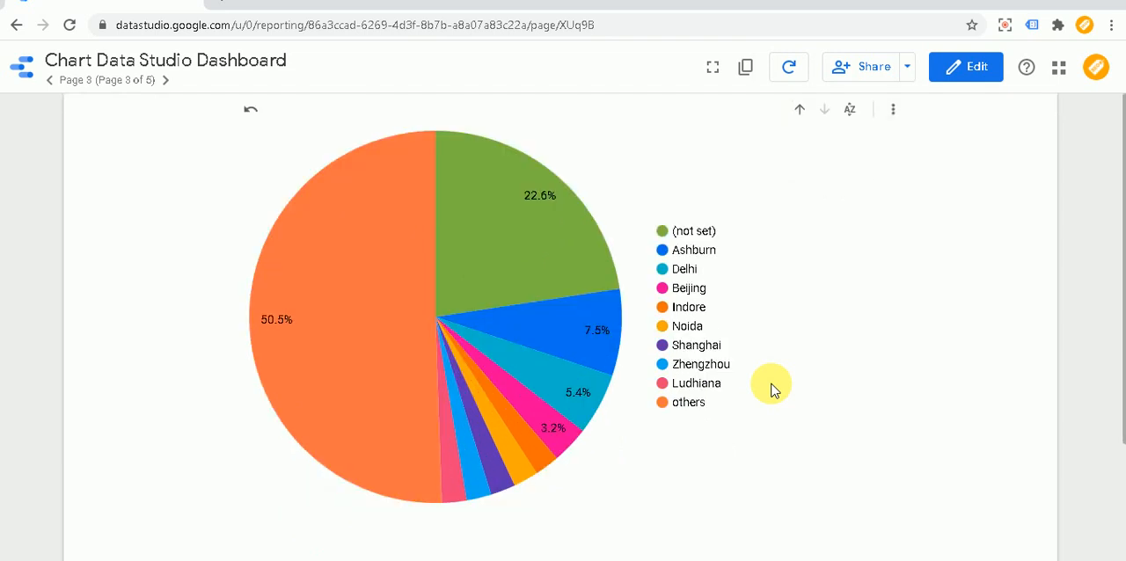
pyautogui.scroll(1, 778, 390)
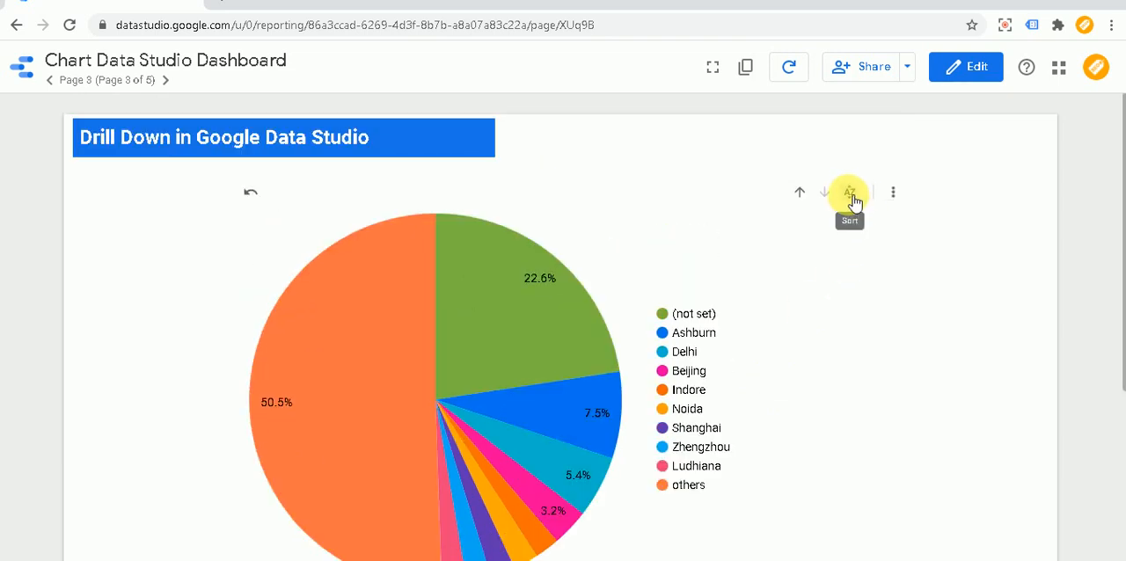
pyautogui.click(801, 194)
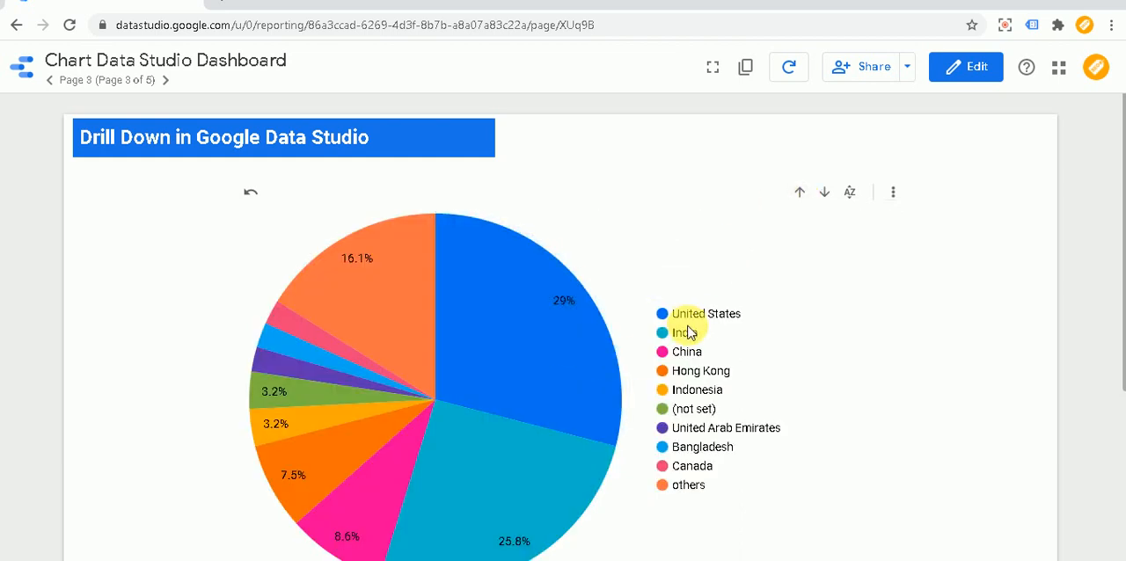
# - Remove City and Sub Continent from the pie chart's drill-down dimensions, keeping Continent and Country
pyautogui.click(972, 70)
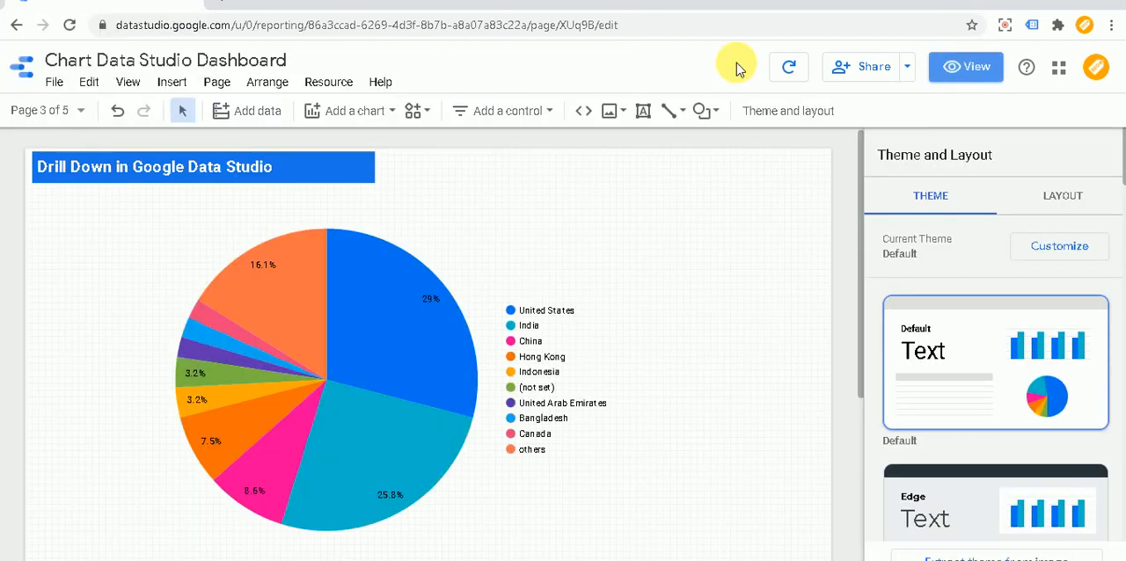
pyautogui.click(391, 306)
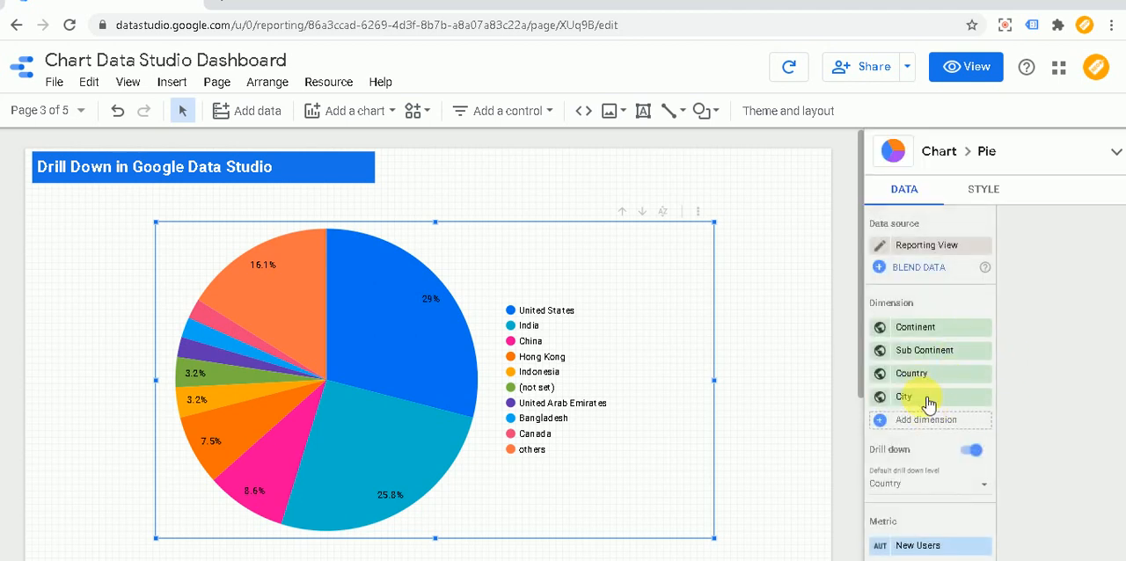
pyautogui.click(984, 396)
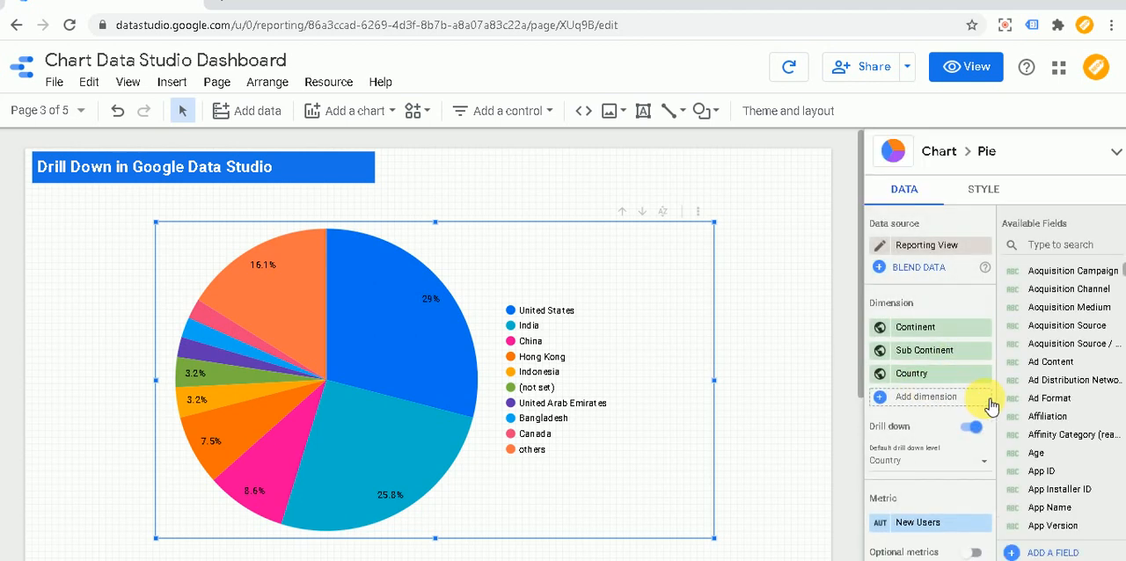
pyautogui.click(983, 351)
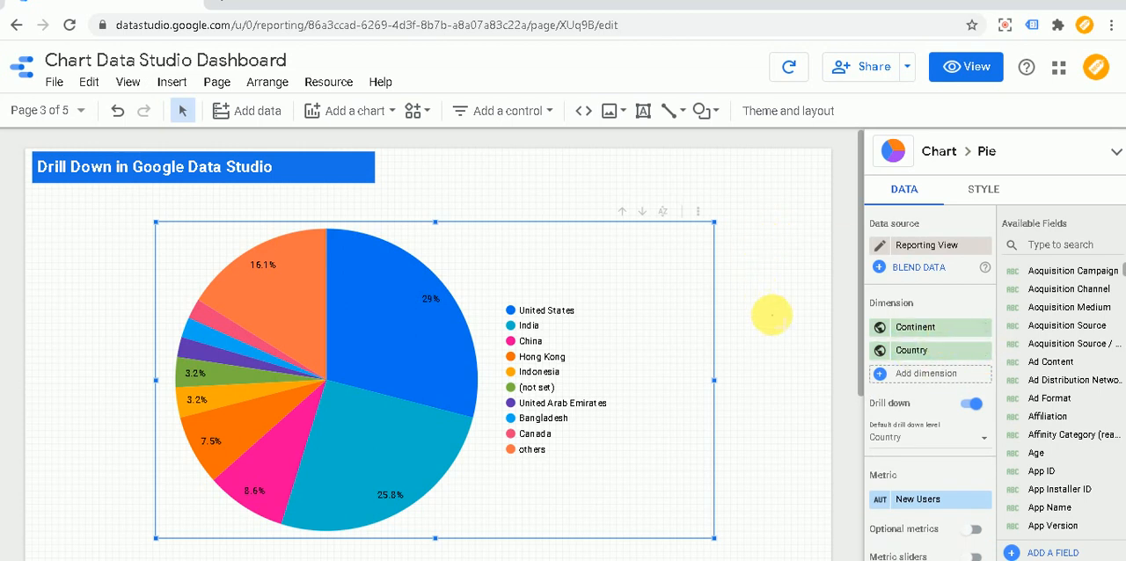
pyautogui.click(769, 315)
# - View the report and drill the pie chart up from Country to Continent
pyautogui.click(961, 71)
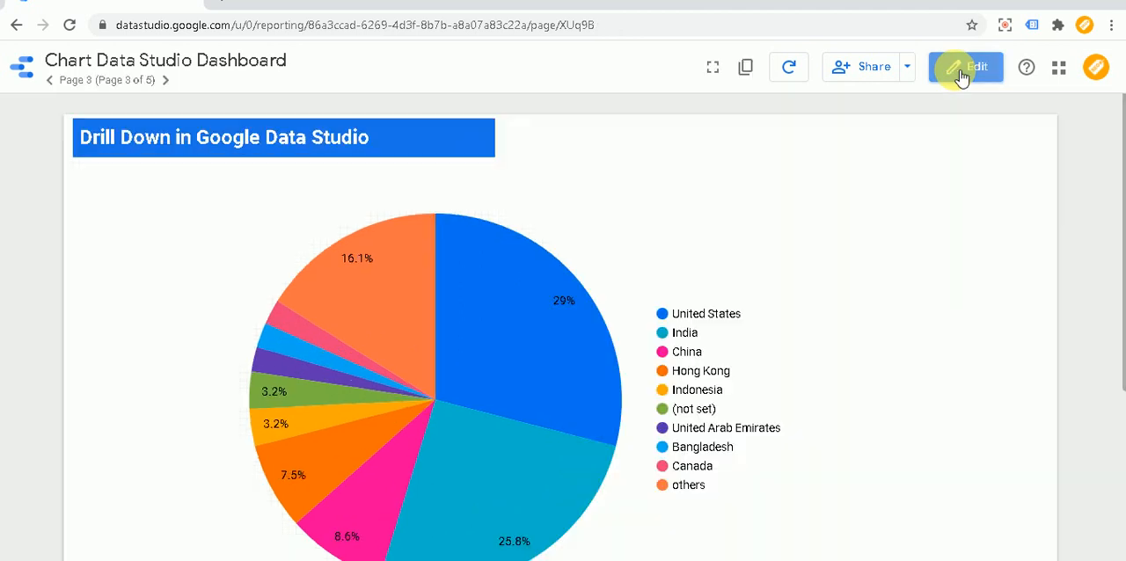
pyautogui.moveTo(612, 358)
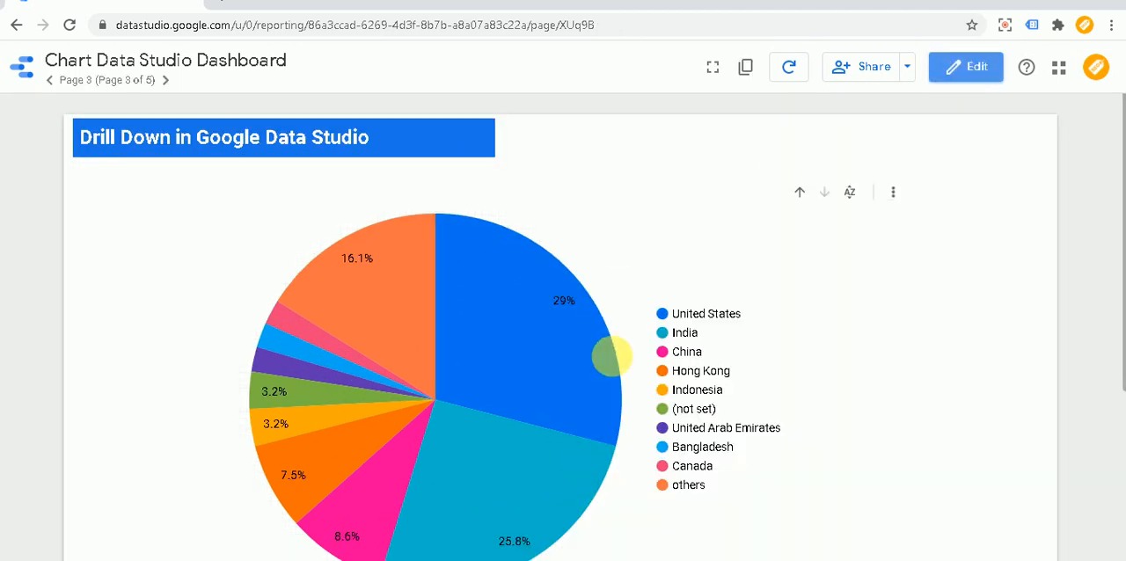
pyautogui.click(800, 194)
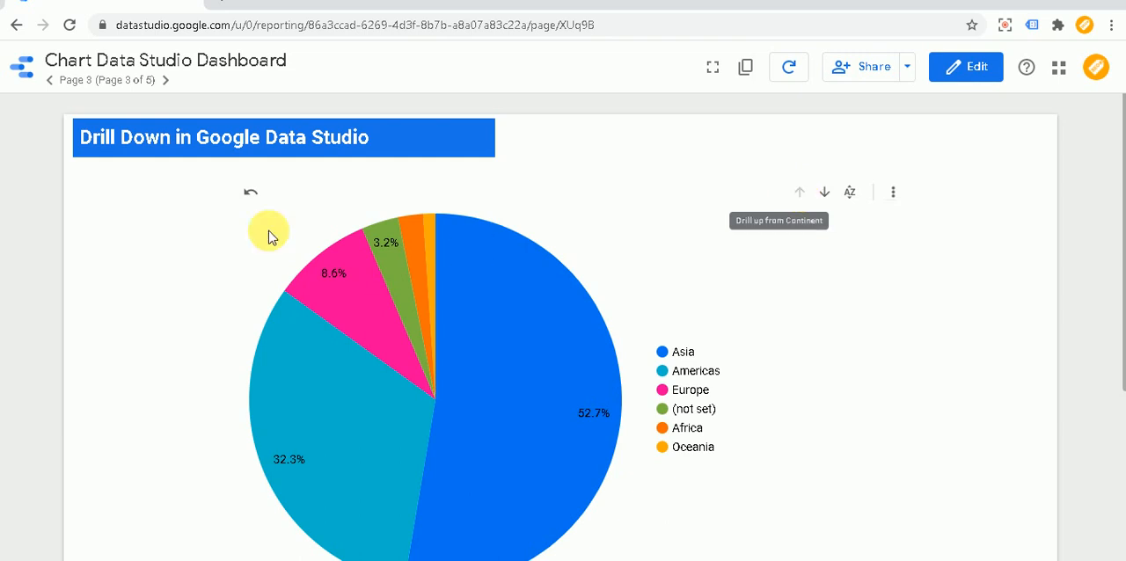
# - Return to editing and reorder the pie chart's dimensions so that Continent comes below Country
pyautogui.click(966, 74)
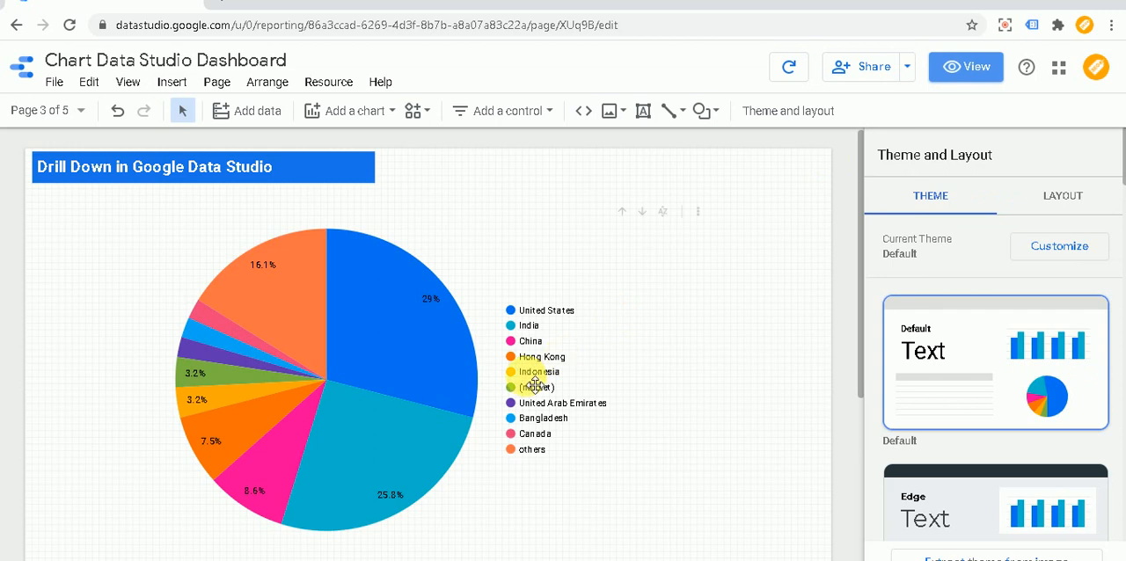
pyautogui.click(378, 351)
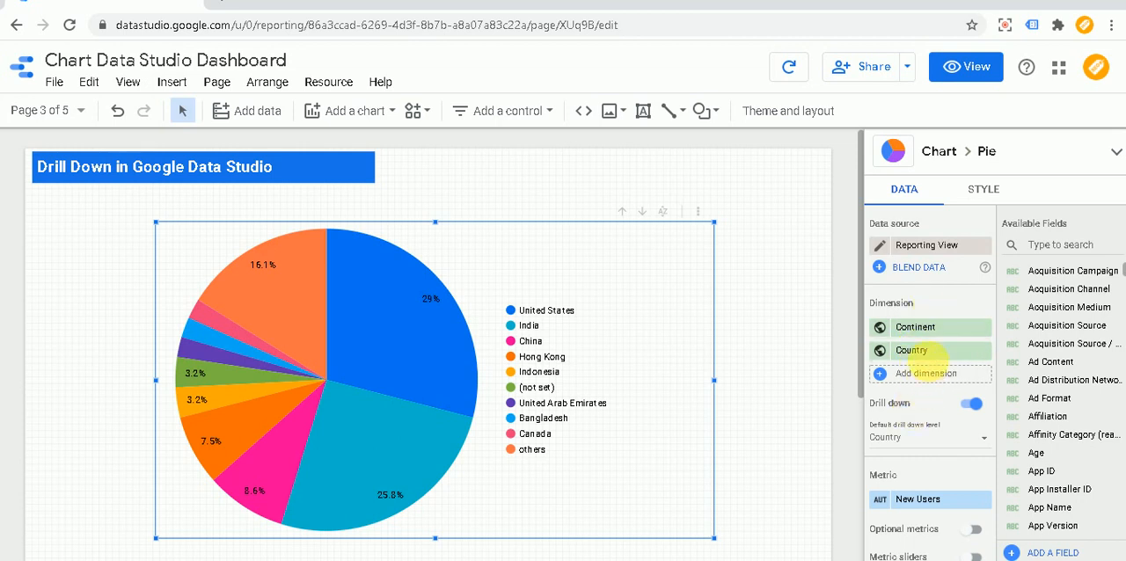
pyautogui.moveTo(940, 329); pyautogui.dragTo(930, 369)
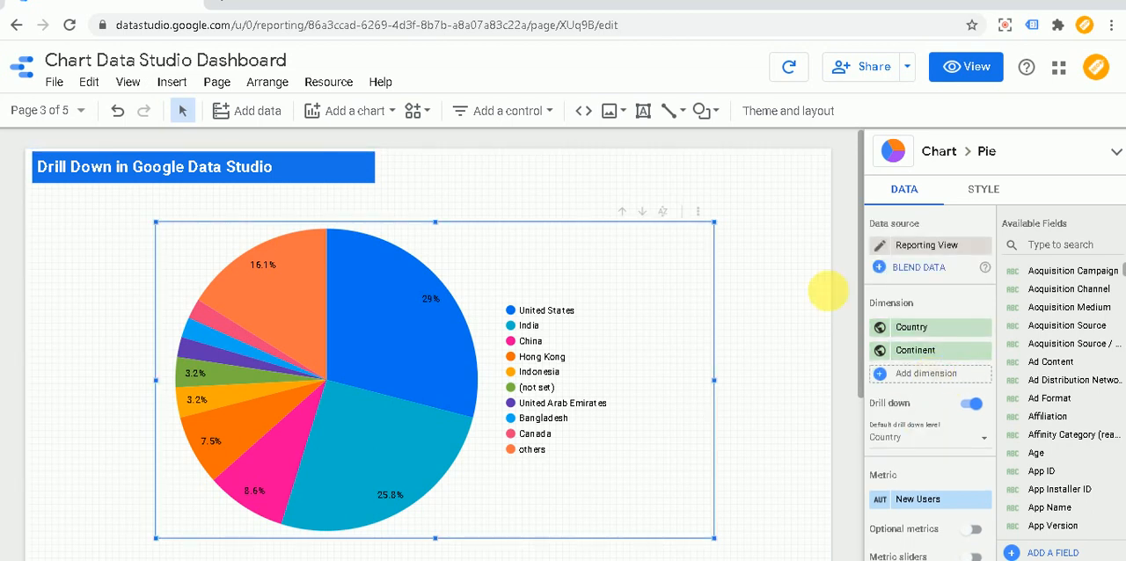
# - View the report and check drilling the pie chart down from Country to Continent and back up
pyautogui.click(987, 77)
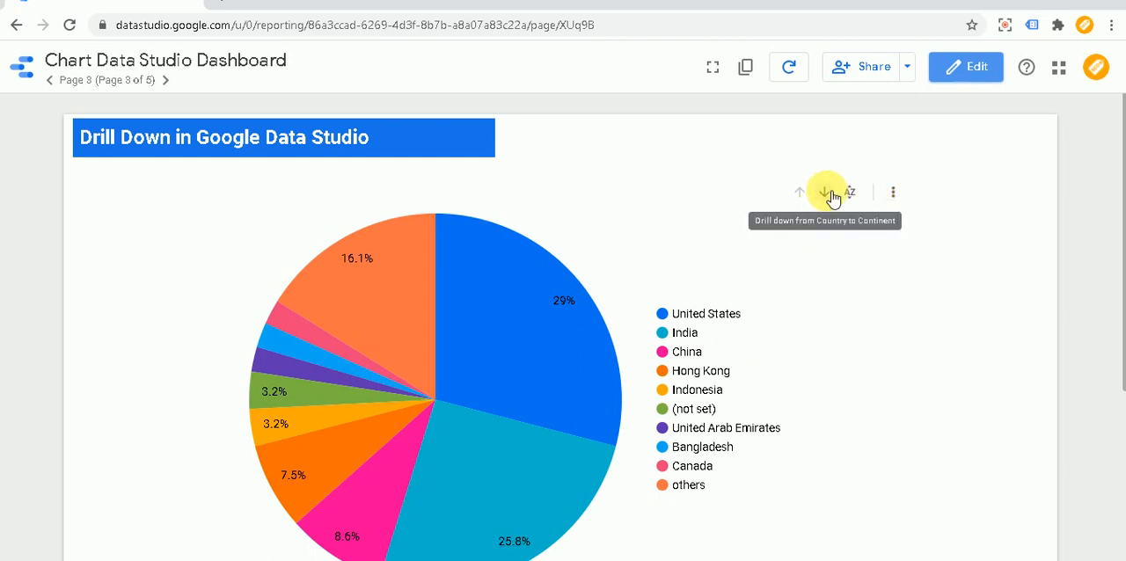
pyautogui.click(827, 193)
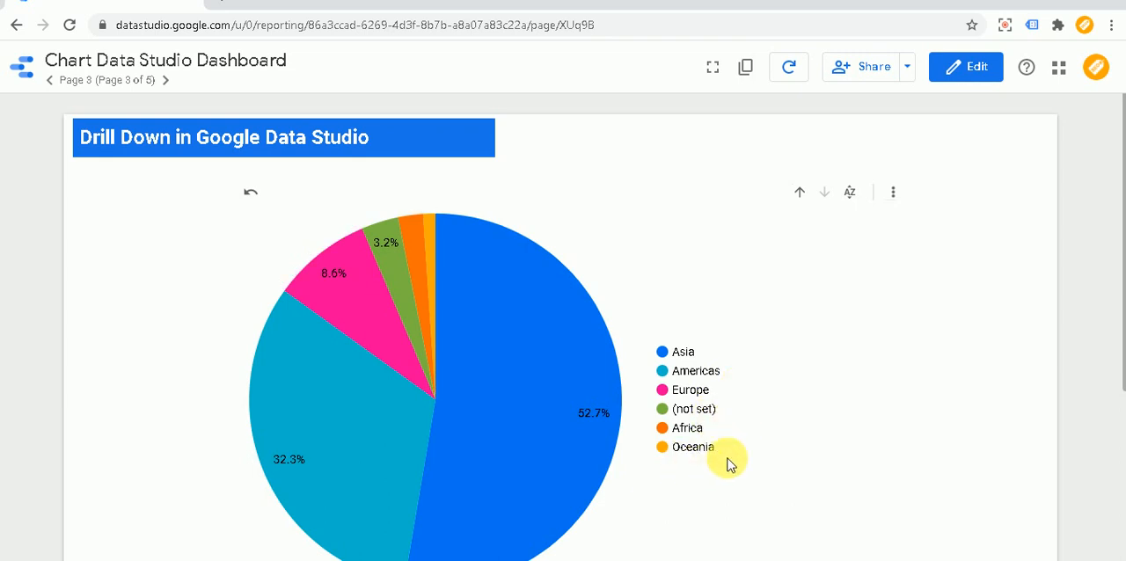
pyautogui.click(799, 195)
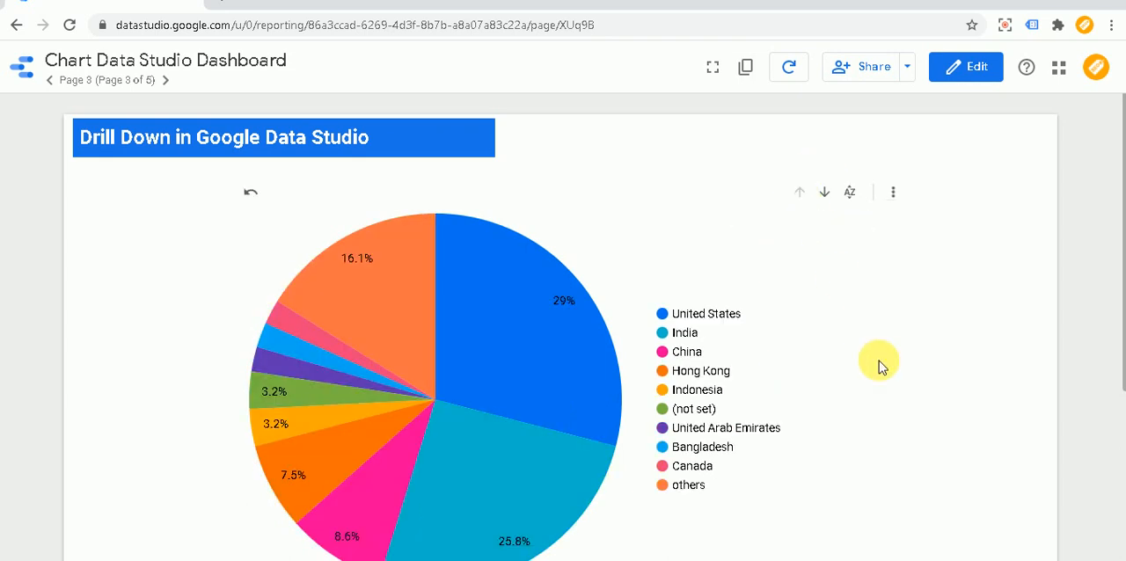
# - Repeat the drill down to Continent and back up with the chart's context options, and select the United States slice
pyautogui.rightClick(498, 378)
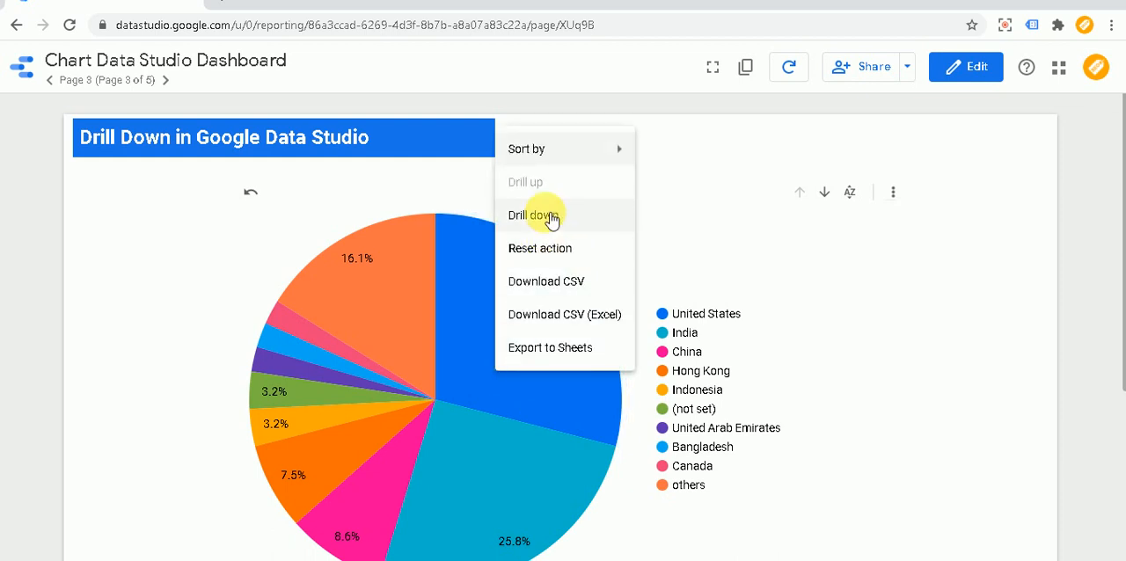
pyautogui.click(517, 217)
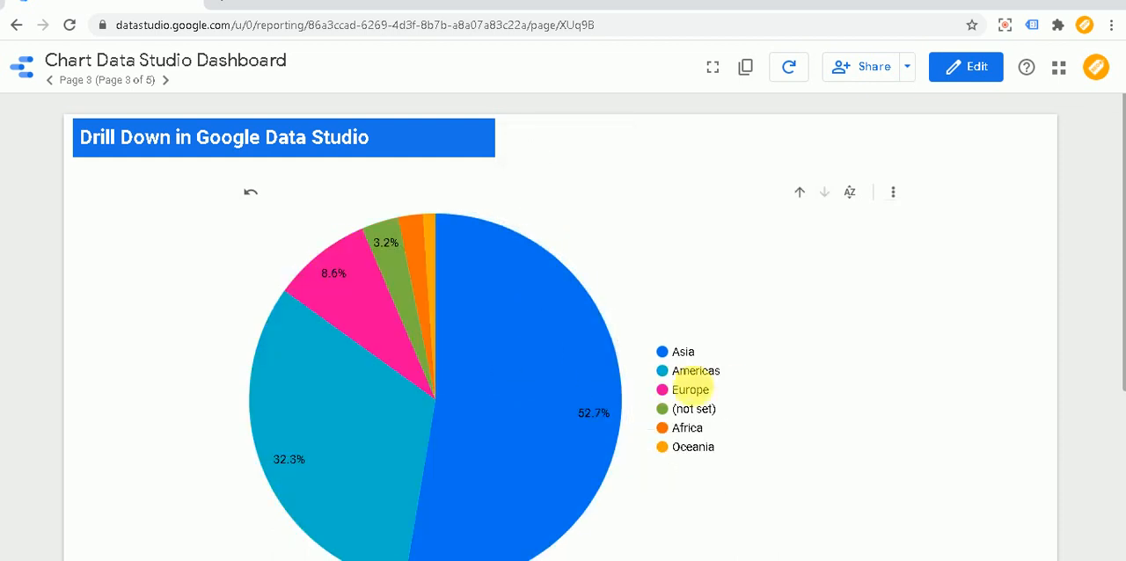
pyautogui.rightClick(567, 356)
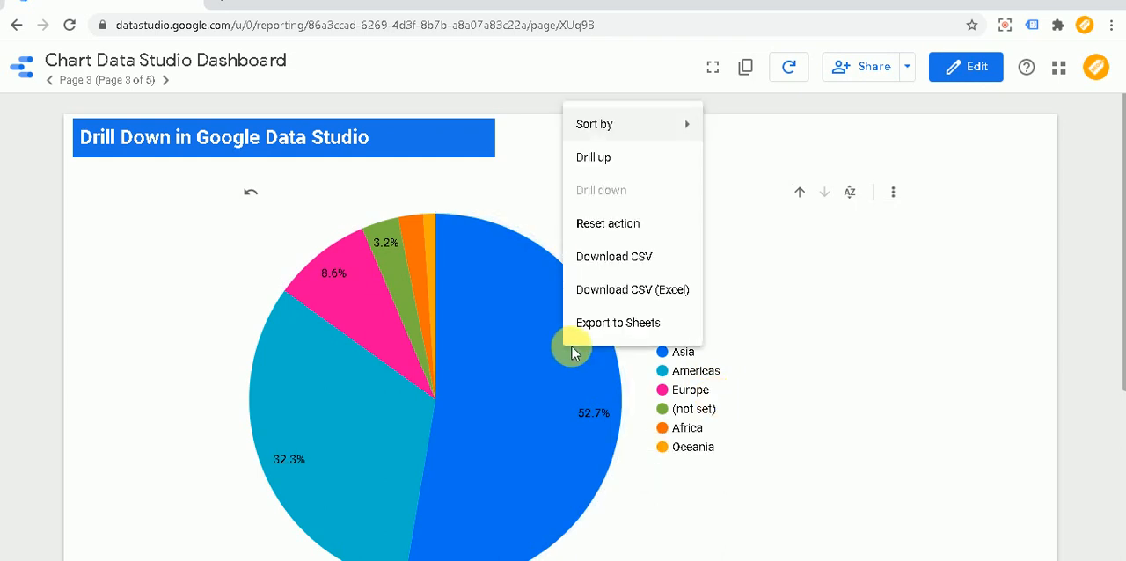
pyautogui.click(597, 158)
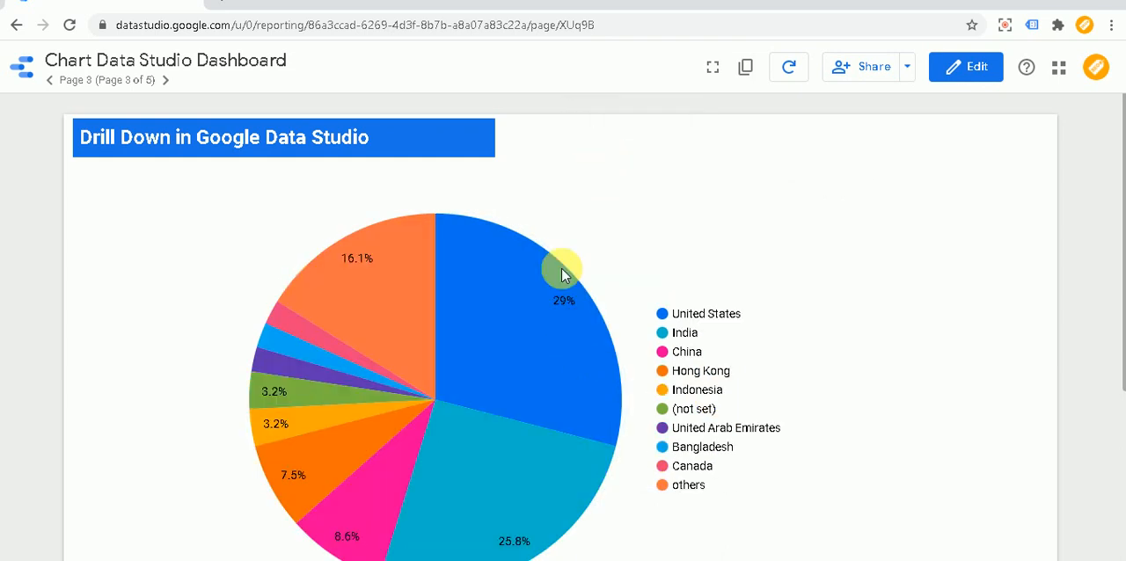
pyautogui.click(490, 326)
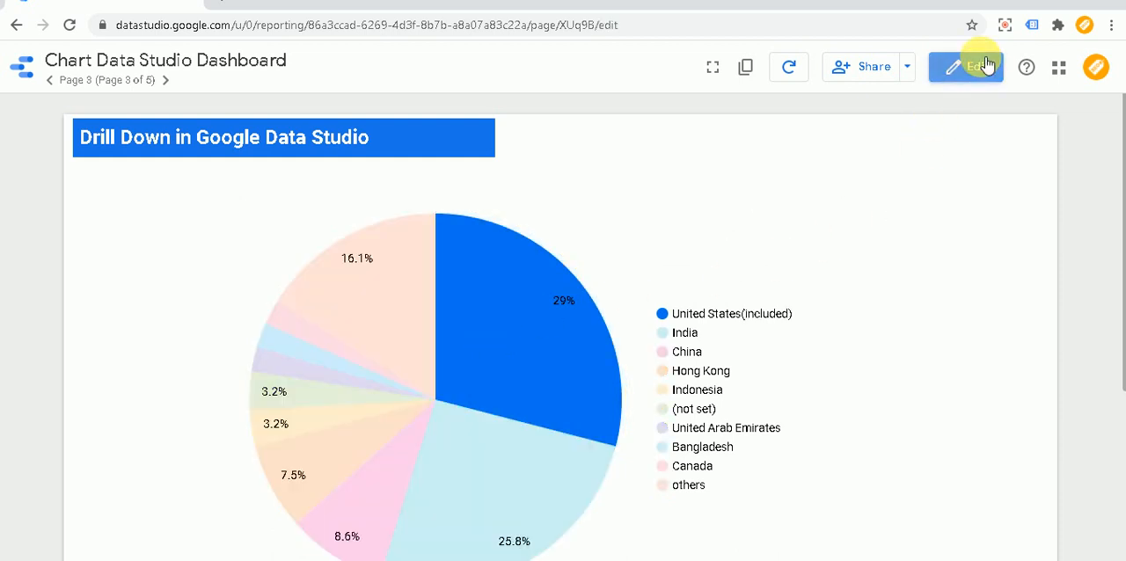
# - Return to editing, move the pie chart to the page's left edge, and shrink it to about half its width
pyautogui.click(985, 66)
pyautogui.click(390, 307)
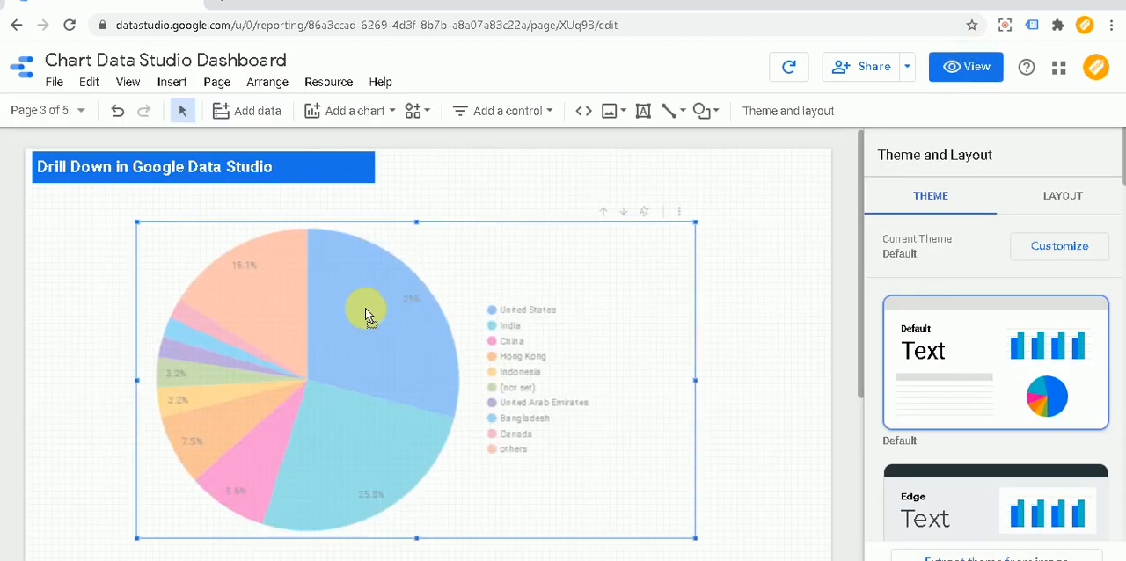
pyautogui.moveTo(367, 317); pyautogui.dragTo(268, 307)
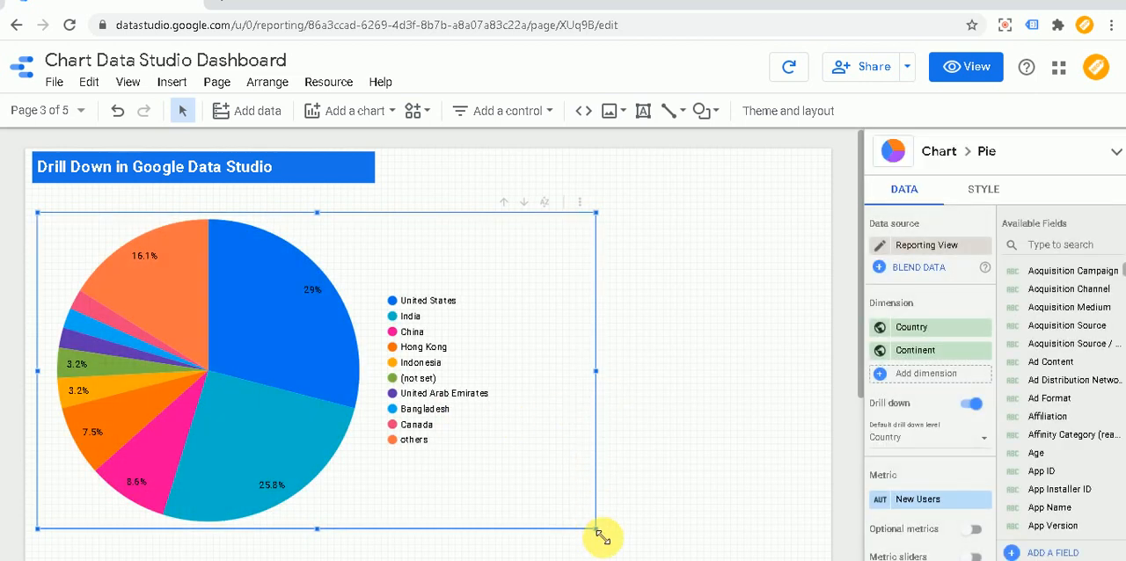
pyautogui.moveTo(597, 531); pyautogui.dragTo(314, 473)
pyautogui.click(524, 284)
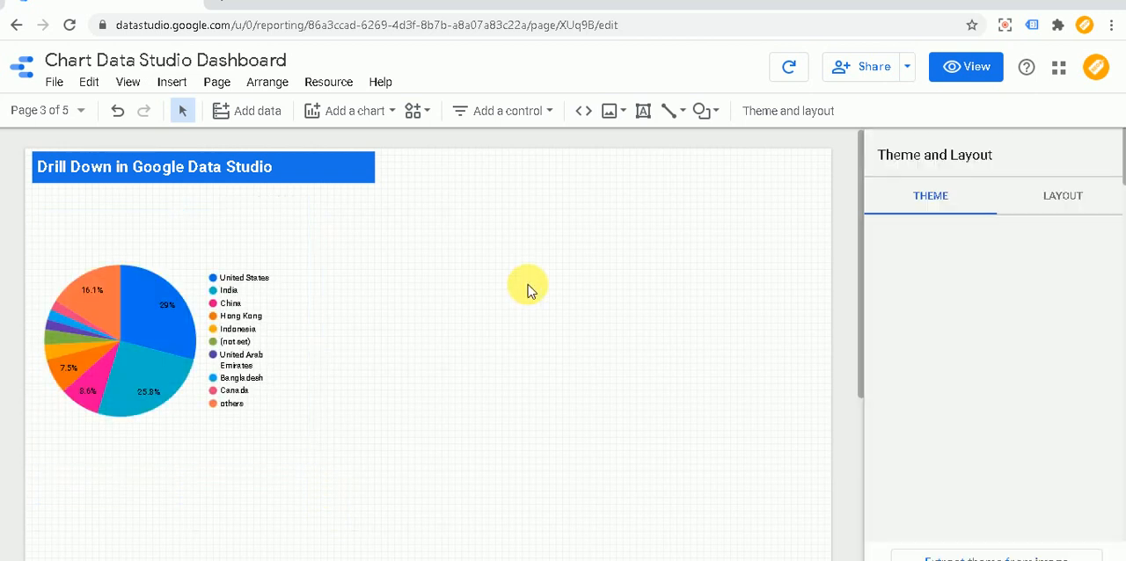
# - Insert a large geo chart on the page's right half, beside the pie chart, and nudge it slightly up and left
pyautogui.click(174, 84)
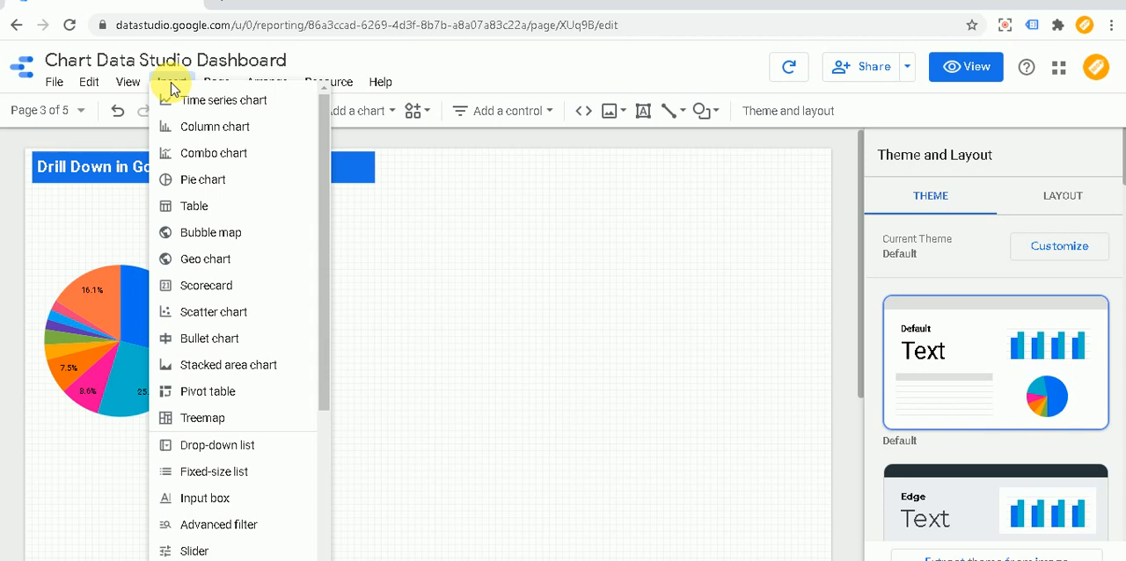
pyautogui.click(211, 263)
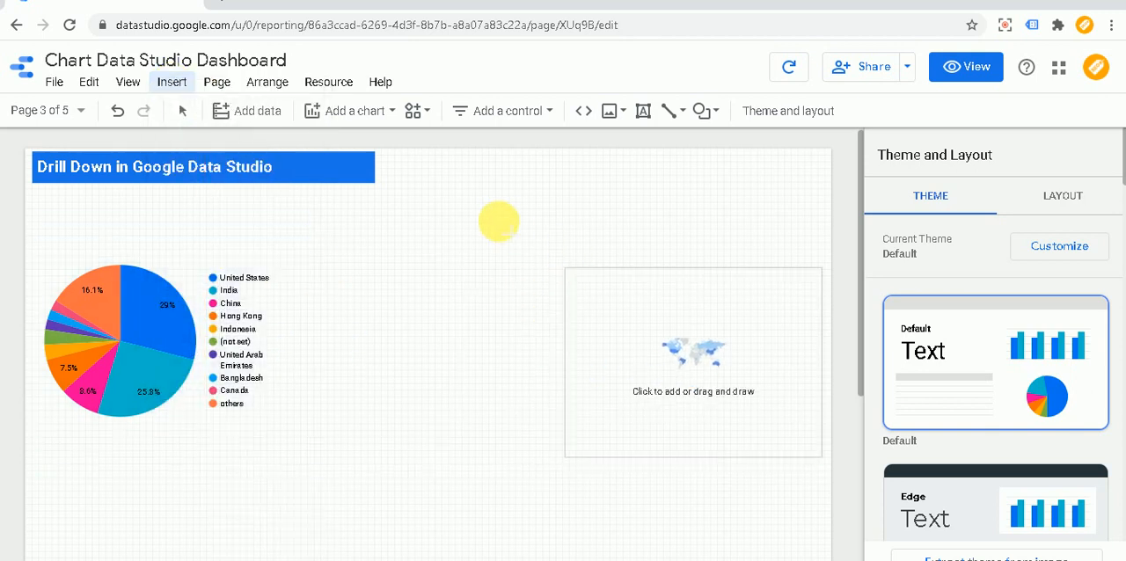
pyautogui.moveTo(436, 205); pyautogui.dragTo(802, 547)
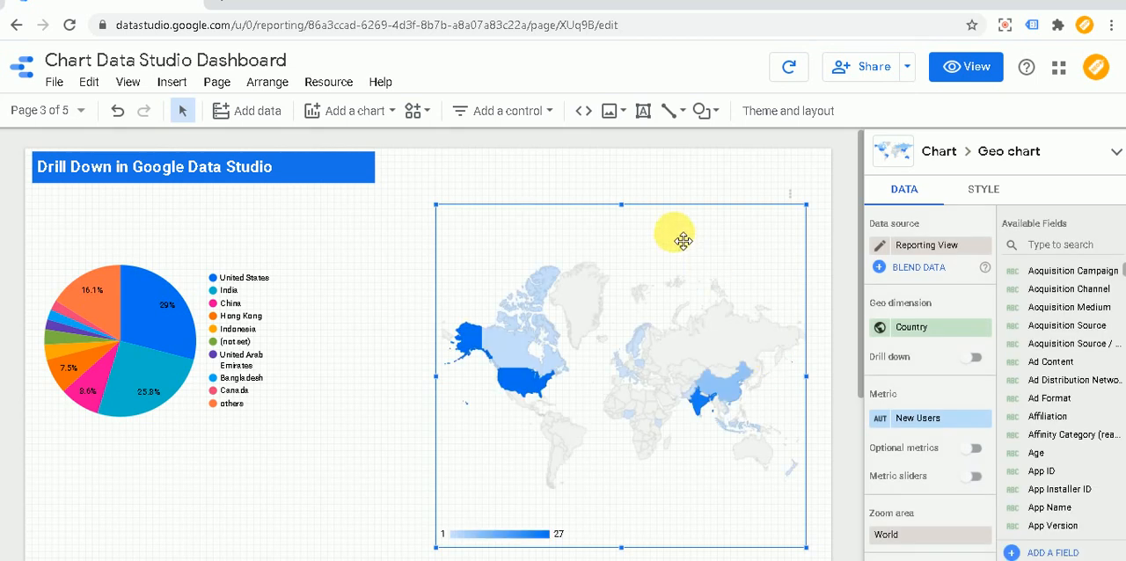
pyautogui.moveTo(673, 234); pyautogui.dragTo(666, 218)
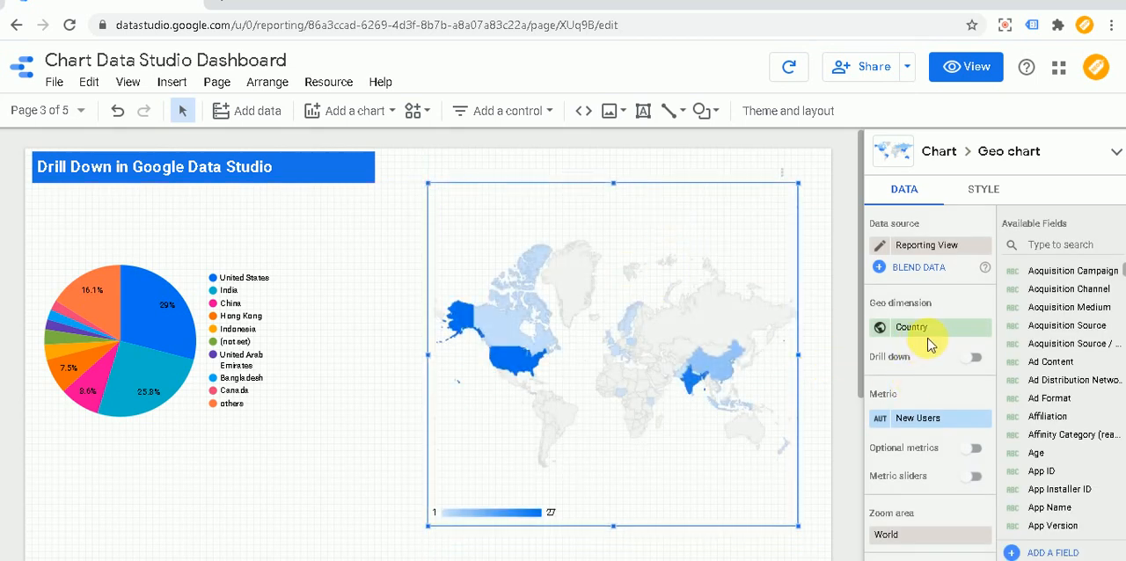
pyautogui.scroll(-2, 934, 369)
pyautogui.scroll(1, 930, 339)
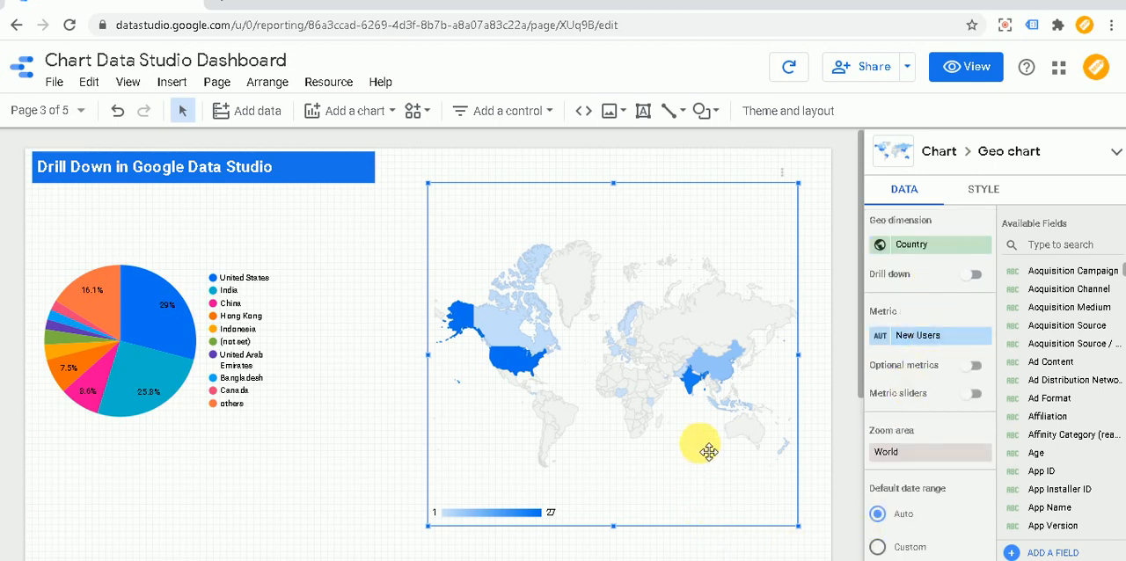
# - View the report and check the geo chart's context options for drill commands
pyautogui.click(974, 70)
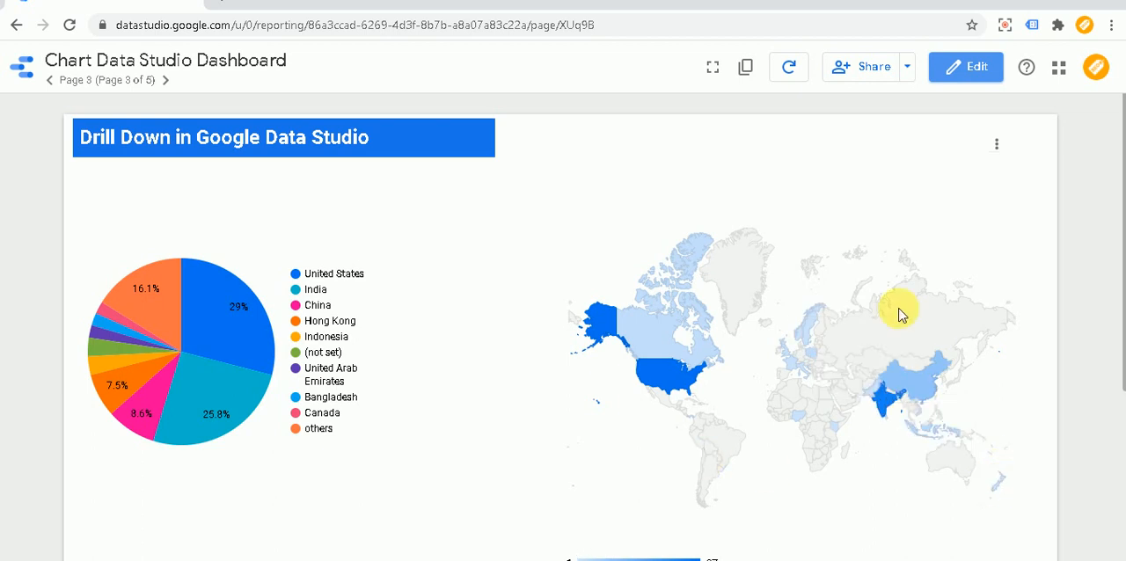
pyautogui.rightClick(786, 334)
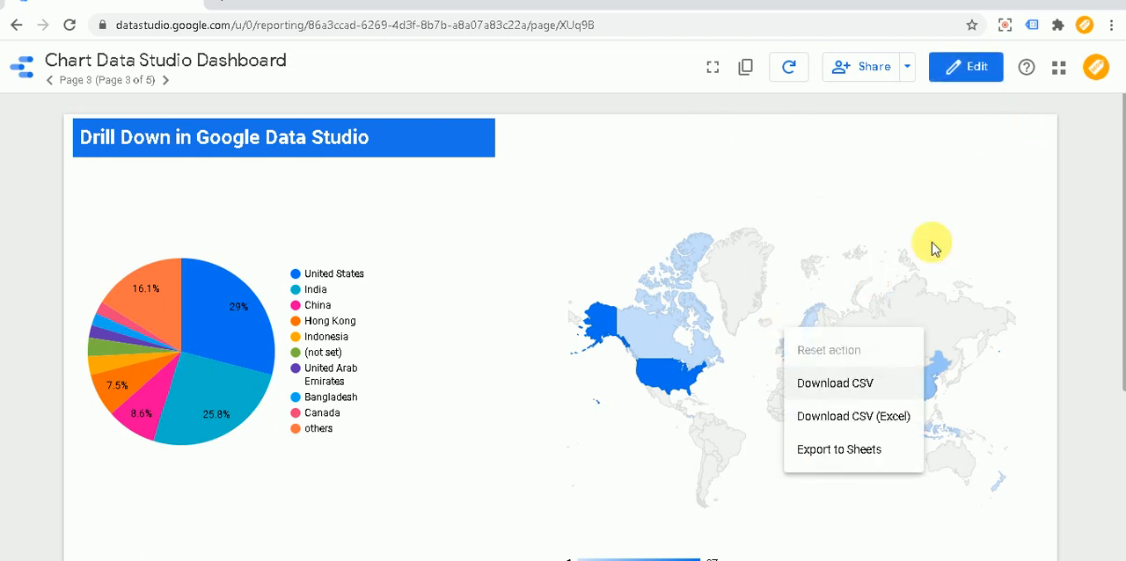
pyautogui.click(538, 499)
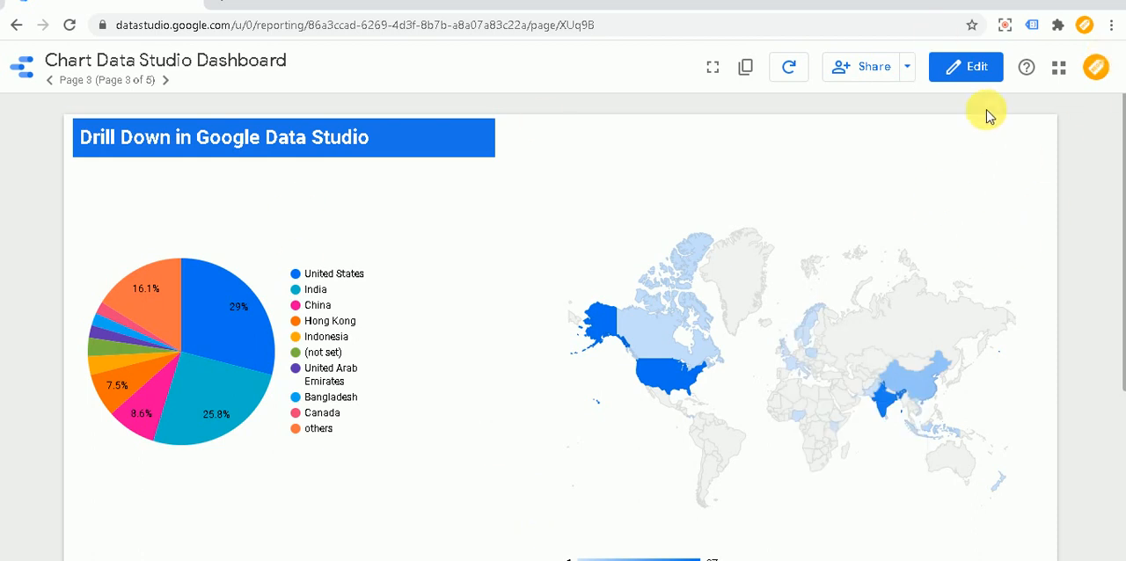
# - Return to editing, enable drill down on the geo chart, and remove Sub Continent and Continent so only Country and City remain as dimensions
pyautogui.click(980, 70)
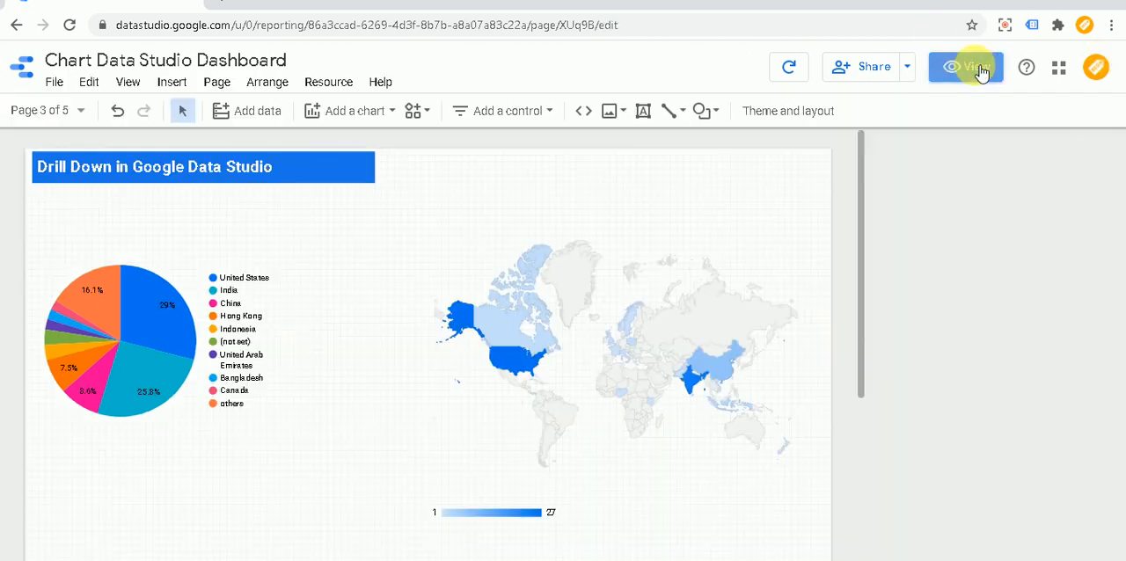
pyautogui.click(633, 263)
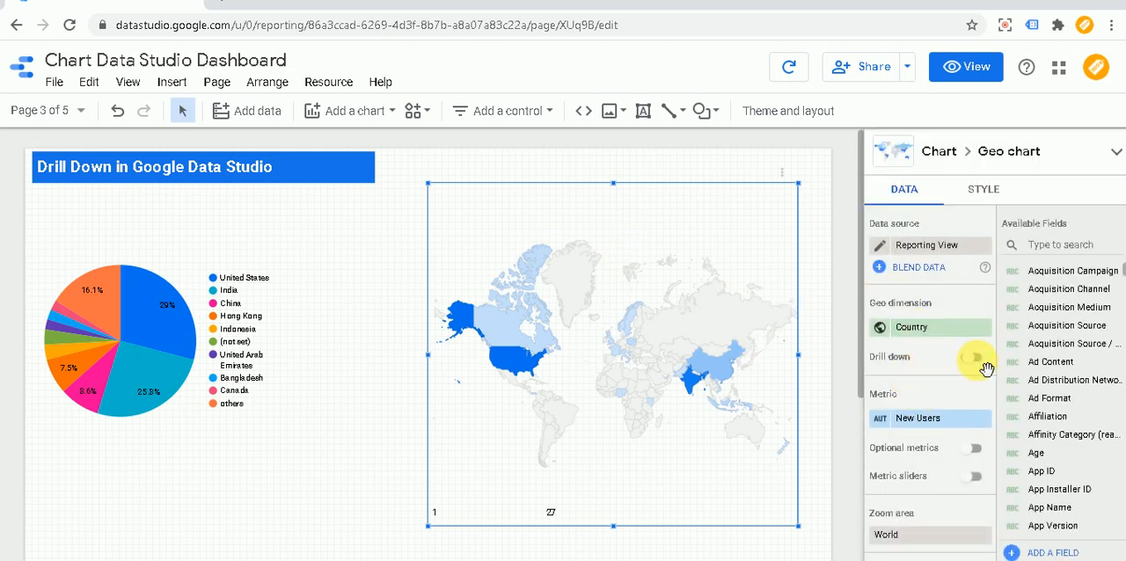
pyautogui.click(978, 361)
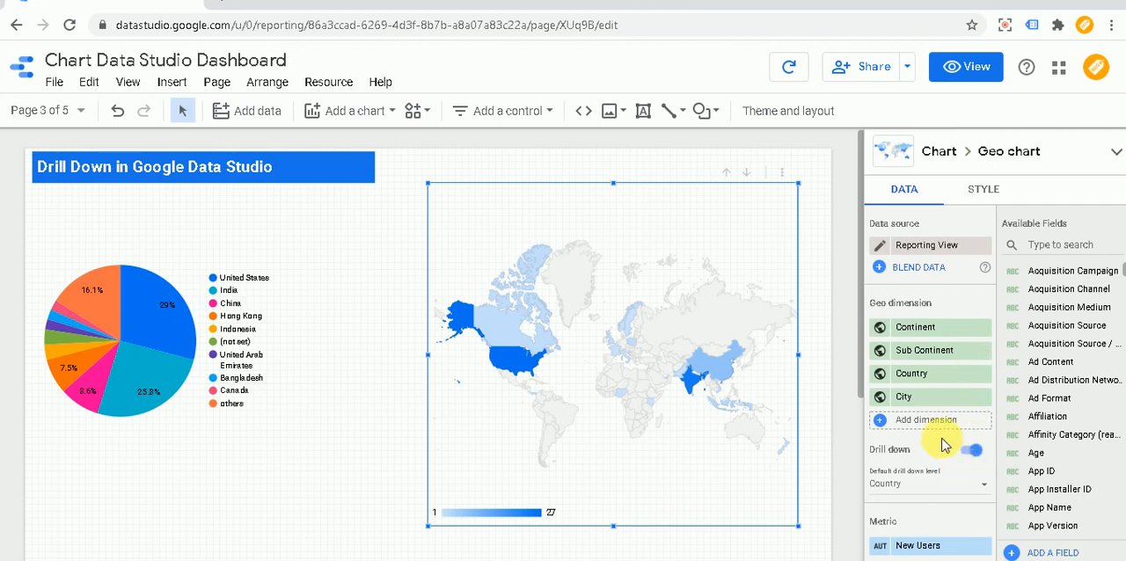
pyautogui.click(985, 351)
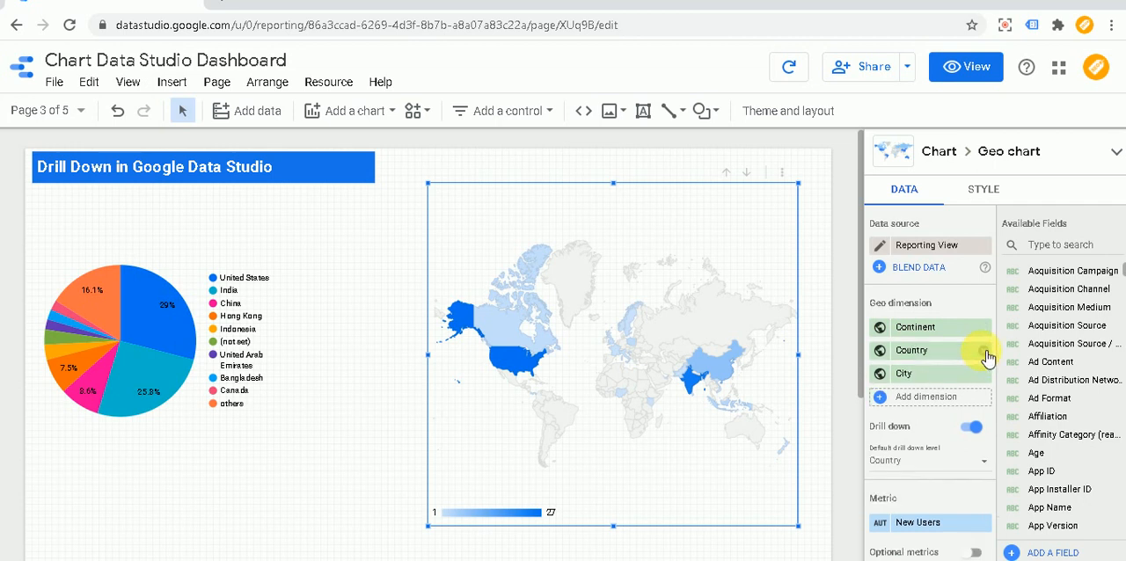
pyautogui.click(985, 328)
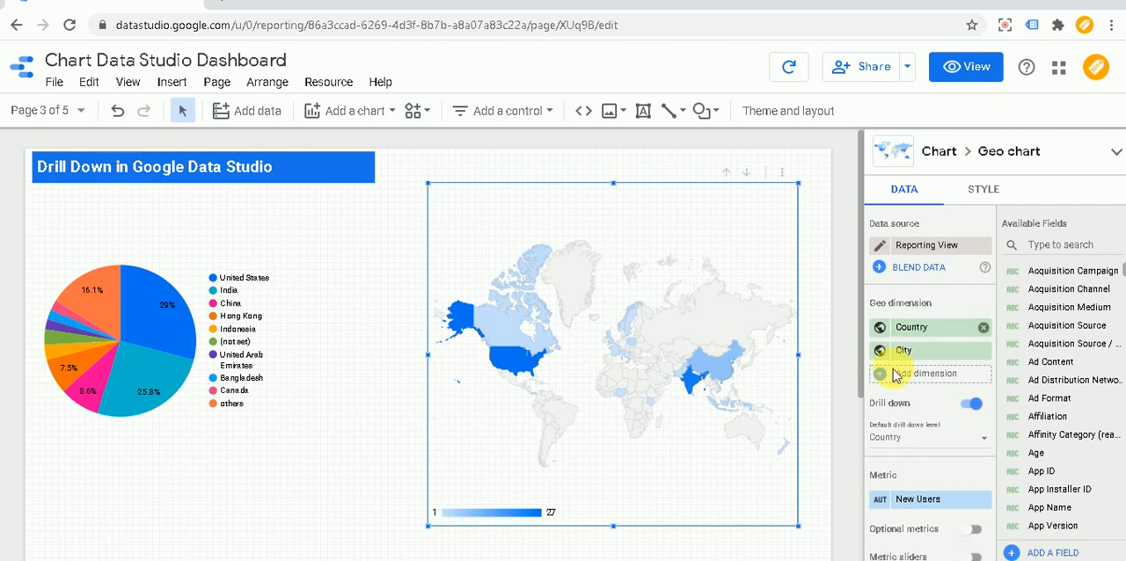
# - View the report, drill the geo chart down from Country to City, inspect the city markers, and drill back up
pyautogui.click(971, 69)
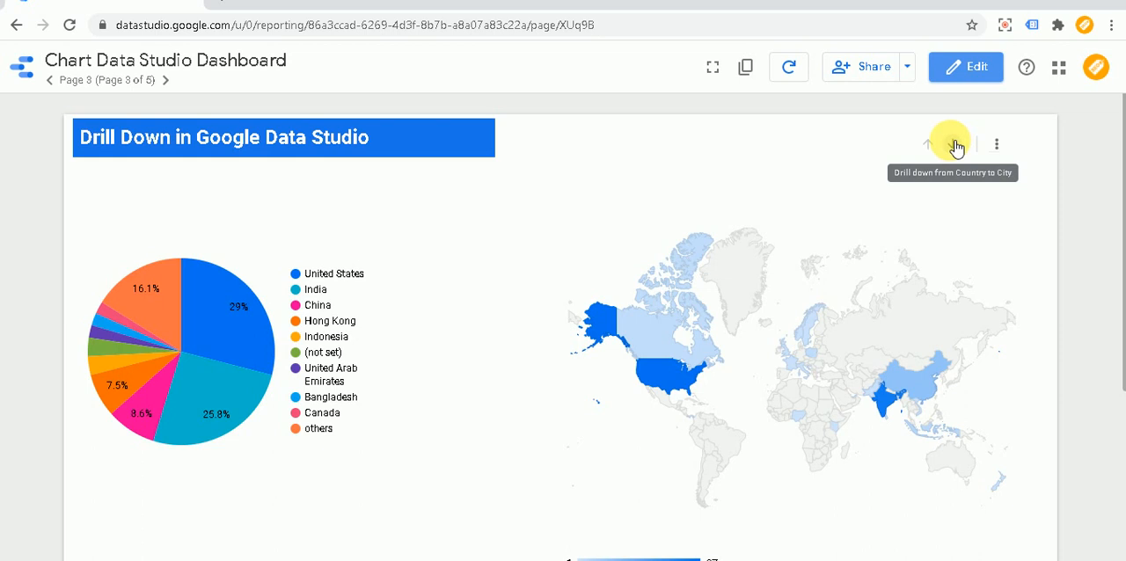
pyautogui.click(956, 146)
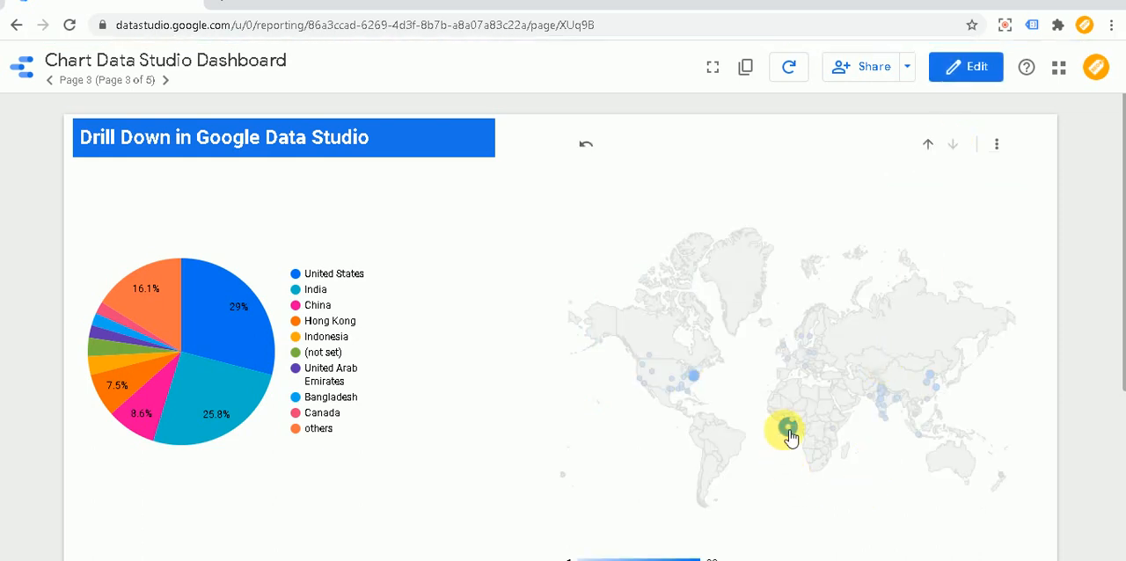
pyautogui.moveTo(790, 437)
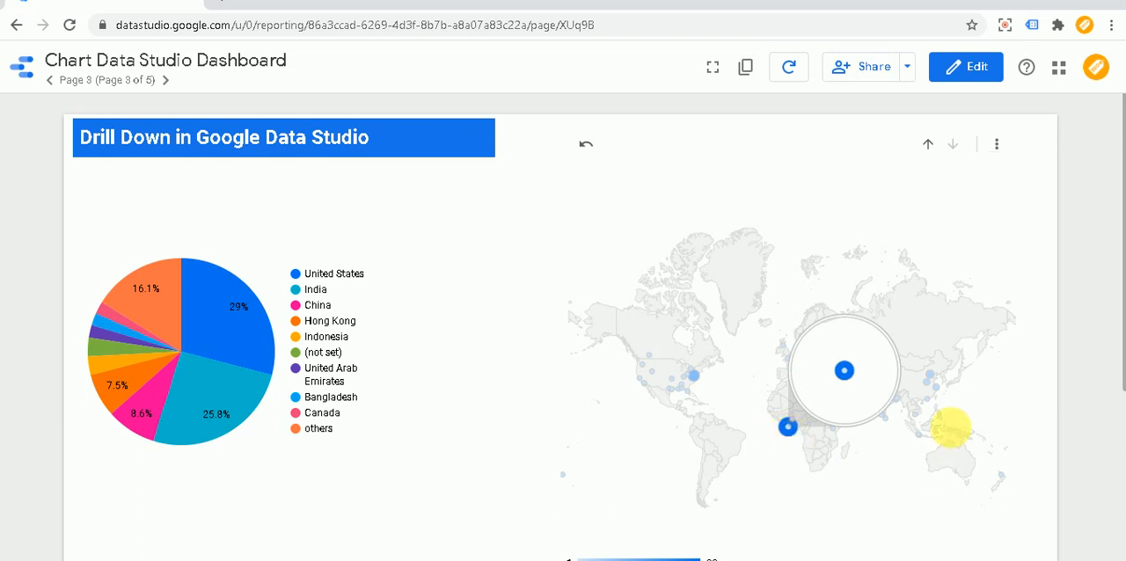
pyautogui.moveTo(938, 385)
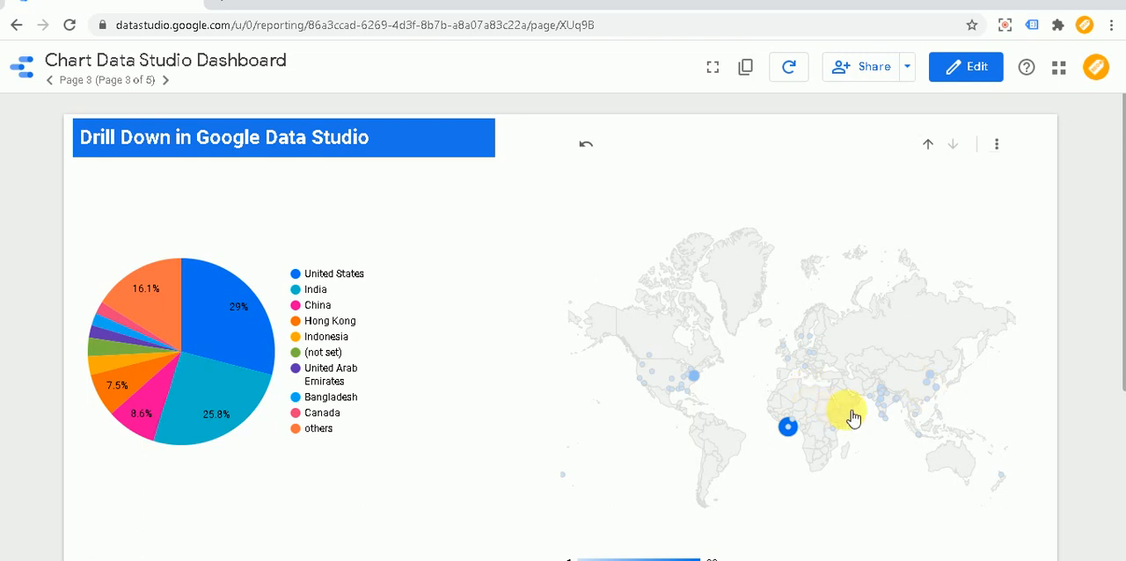
pyautogui.moveTo(892, 427)
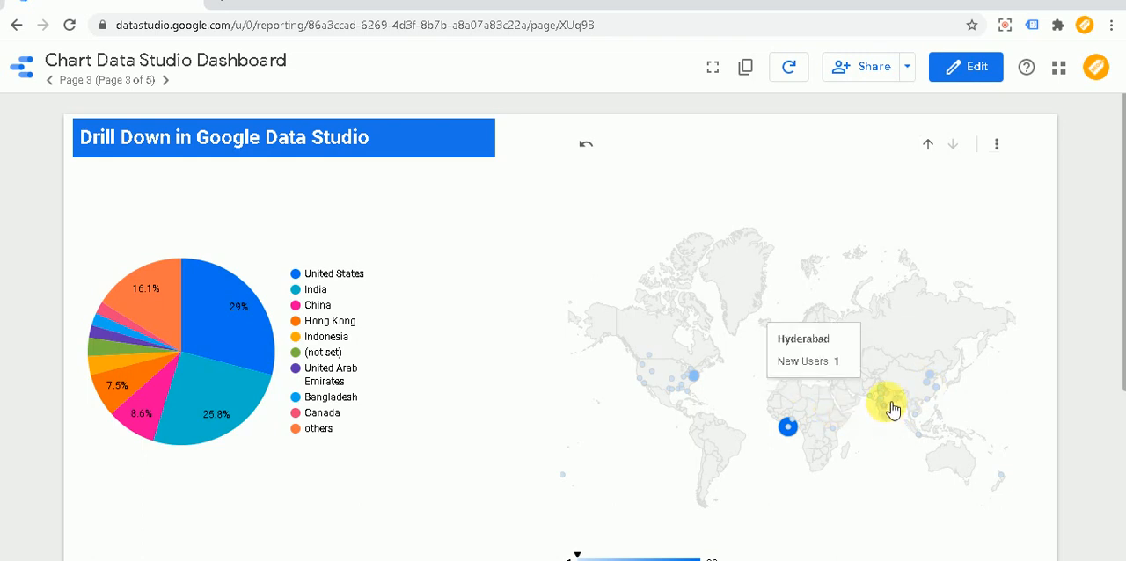
pyautogui.moveTo(889, 403)
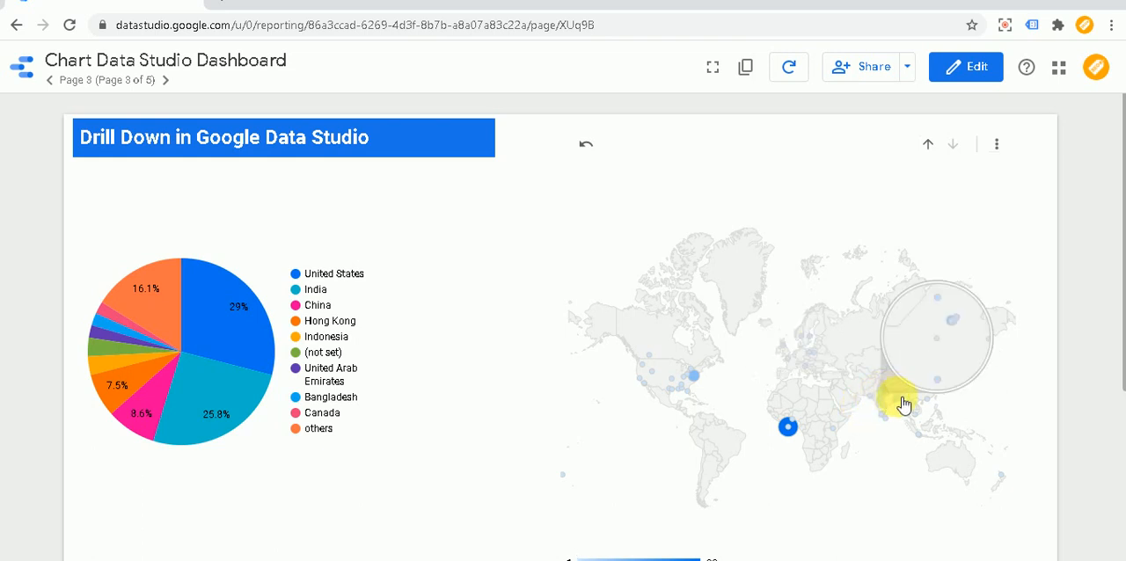
pyautogui.moveTo(695, 387)
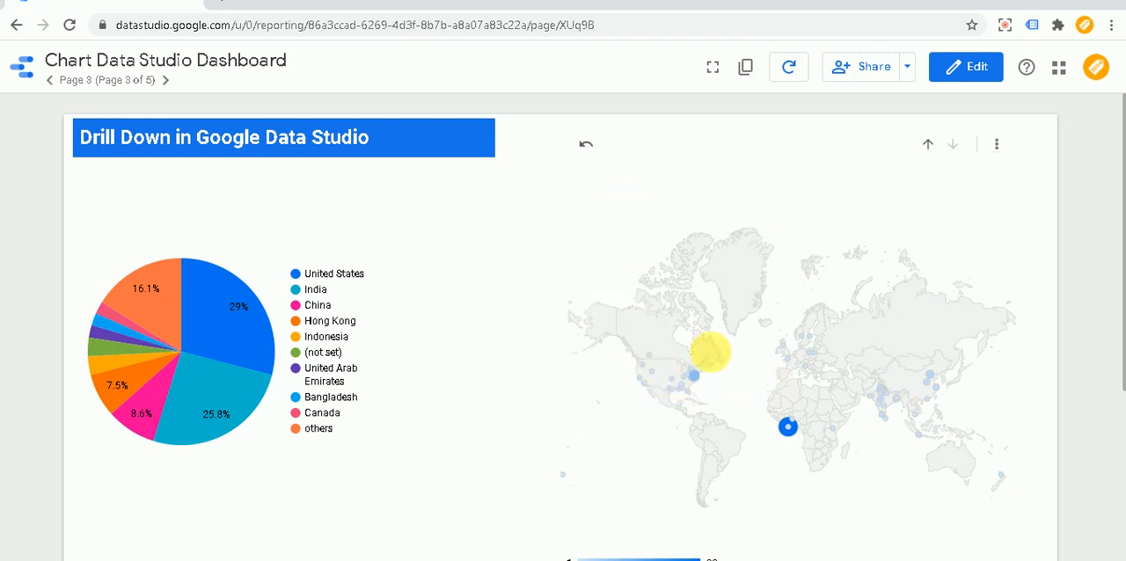
pyautogui.click(930, 147)
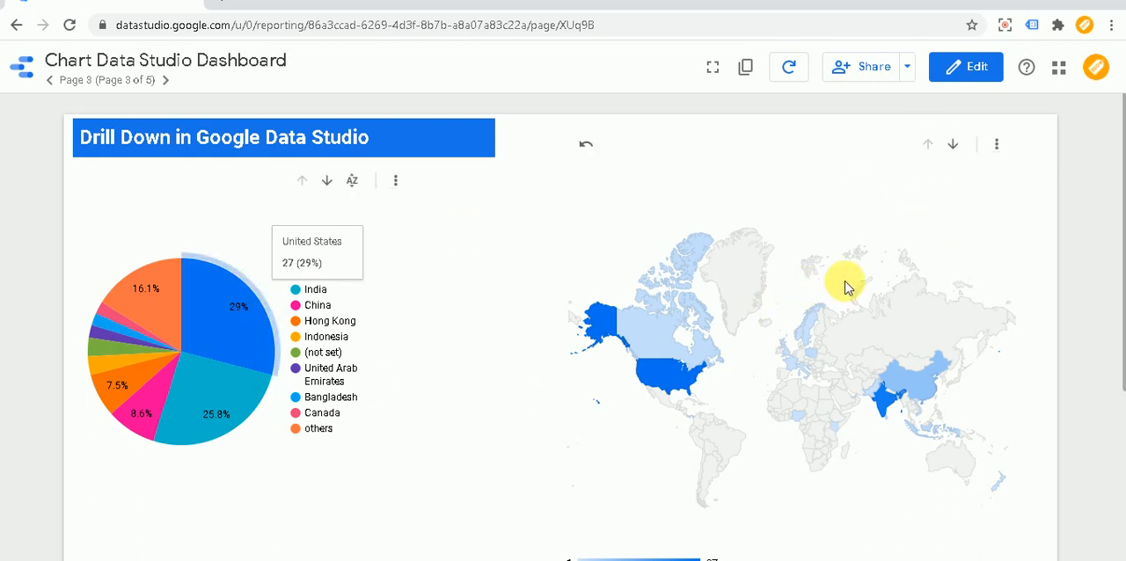
# - Return to editing and replace City with Metro in the geo chart's drill-down dimensions
pyautogui.click(971, 69)
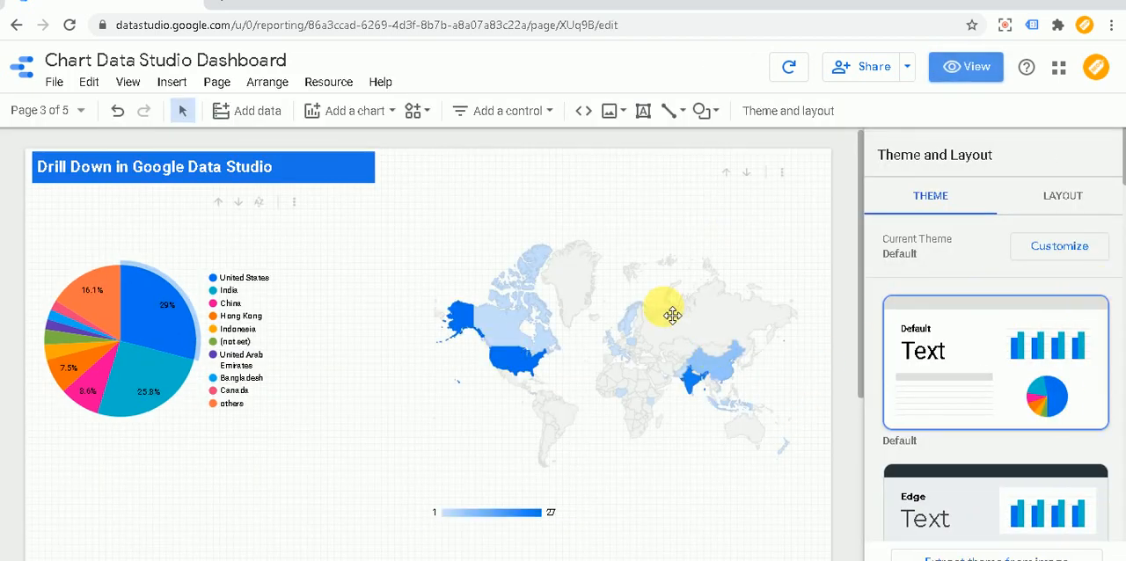
pyautogui.click(778, 307)
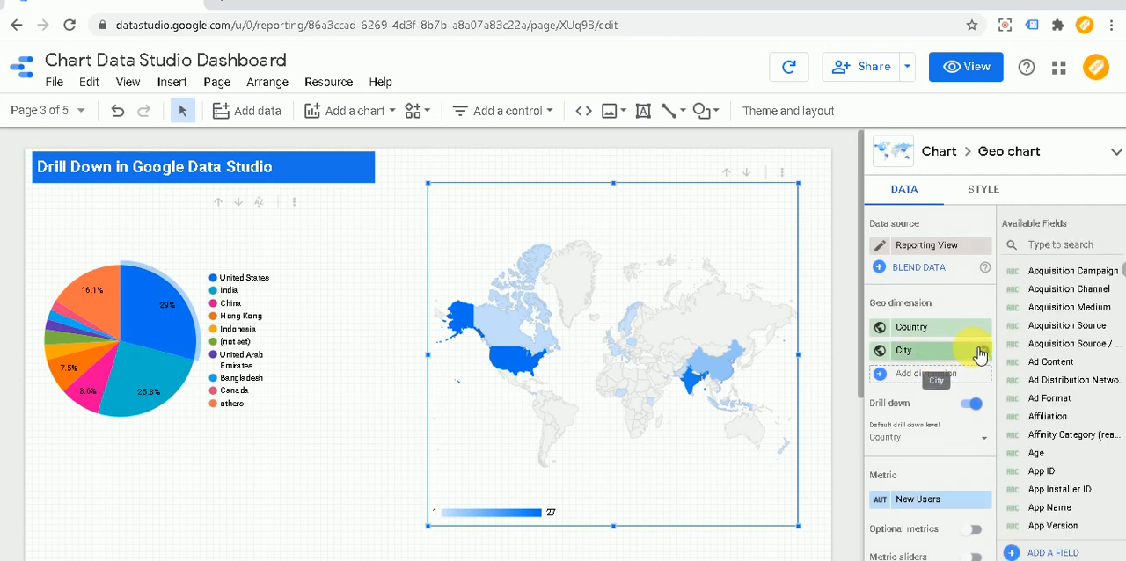
pyautogui.click(983, 351)
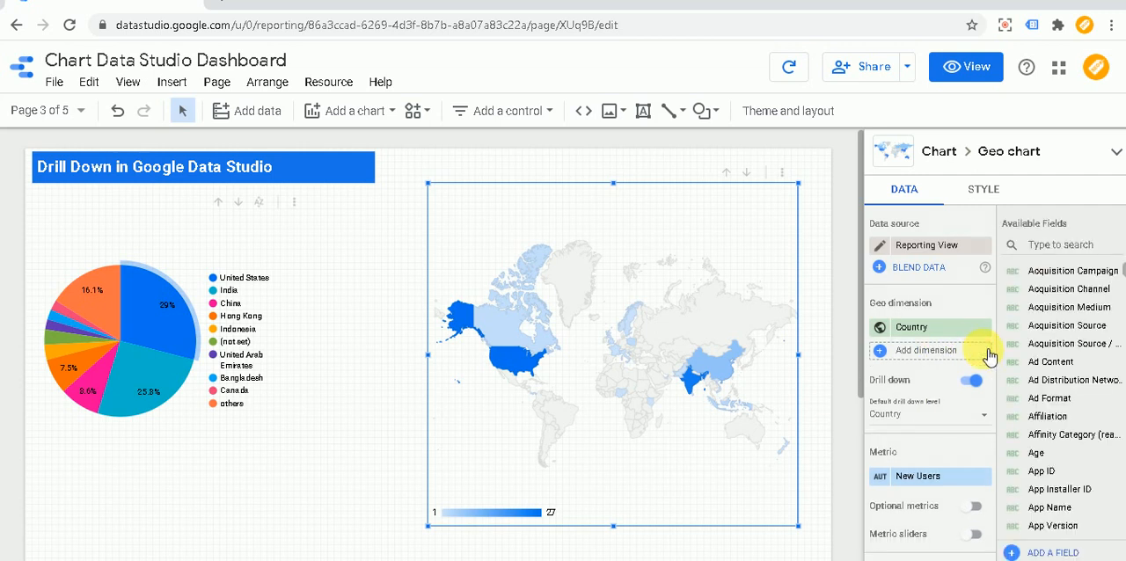
pyautogui.click(939, 354)
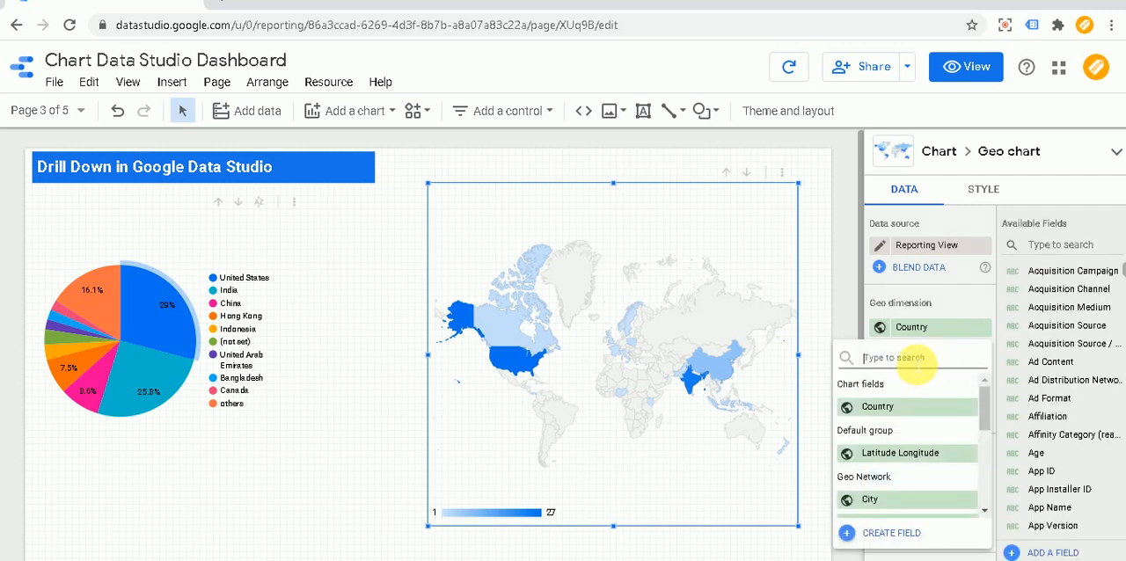
pyautogui.scroll(-2, 906, 442)
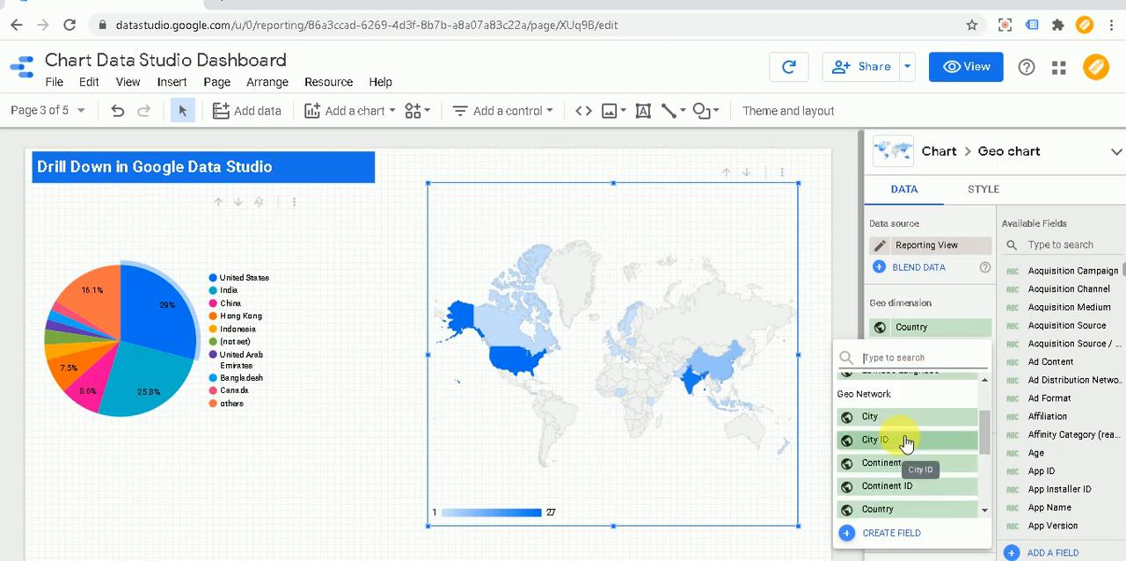
pyautogui.scroll(-4, 924, 484)
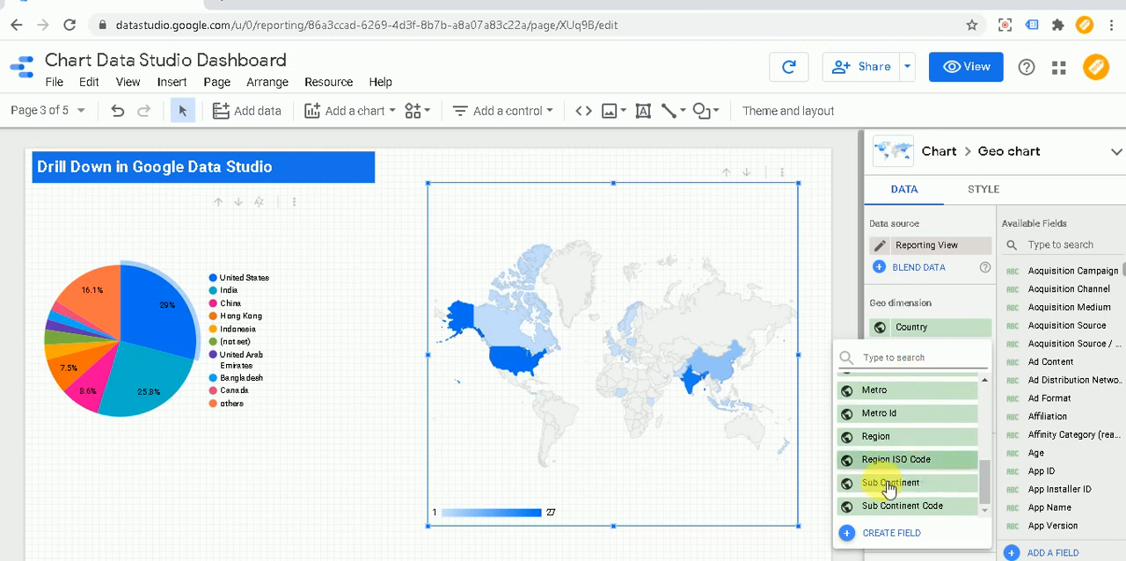
pyautogui.click(892, 391)
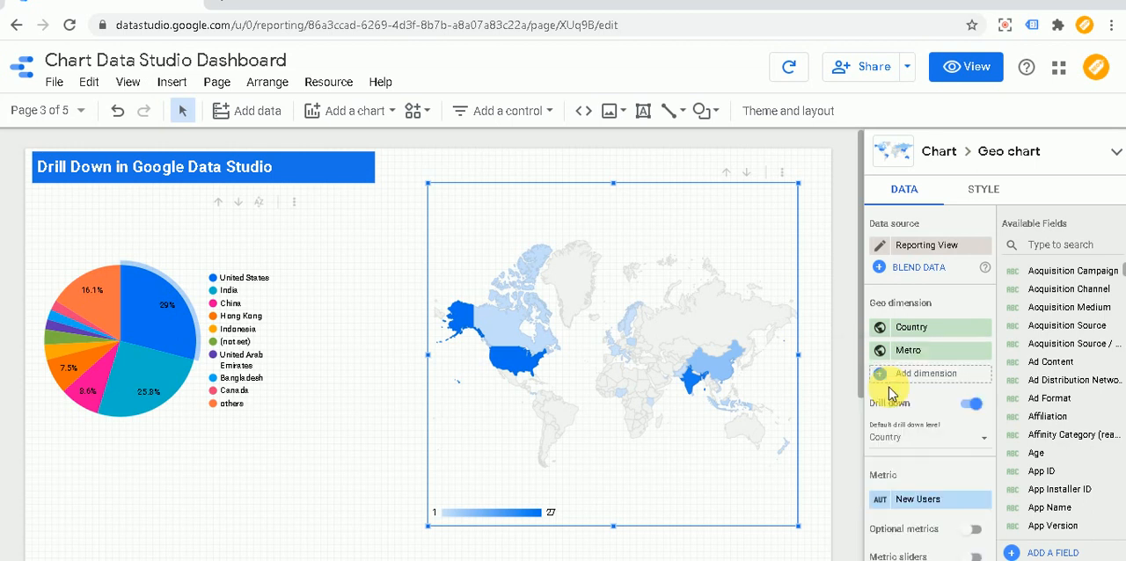
# - View the report and check which drill options the geo chart offers with the Country and Metro dimensions
pyautogui.click(973, 68)
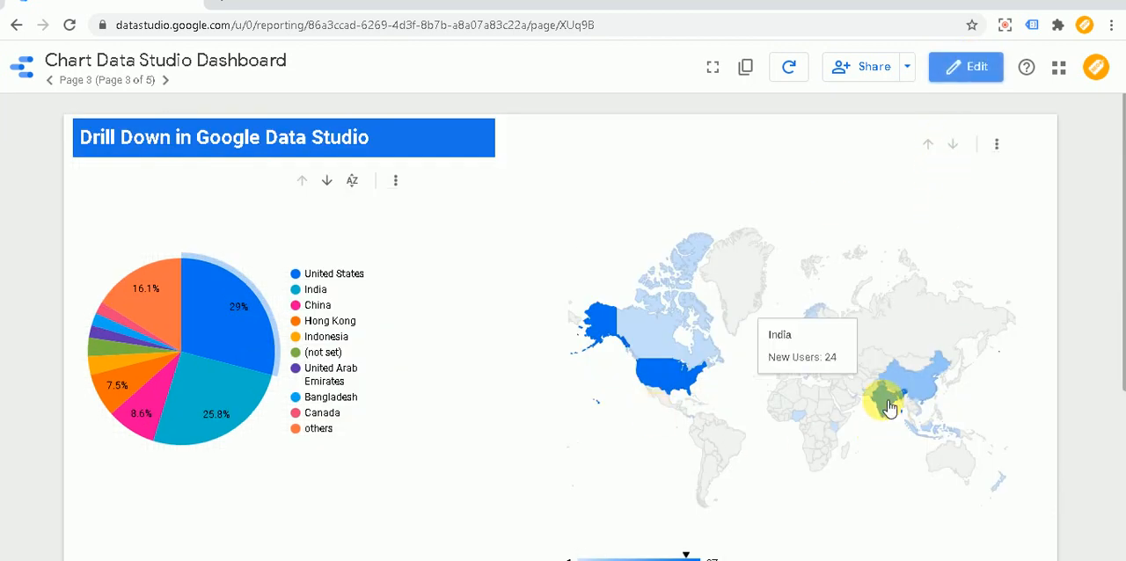
pyautogui.rightClick(823, 290)
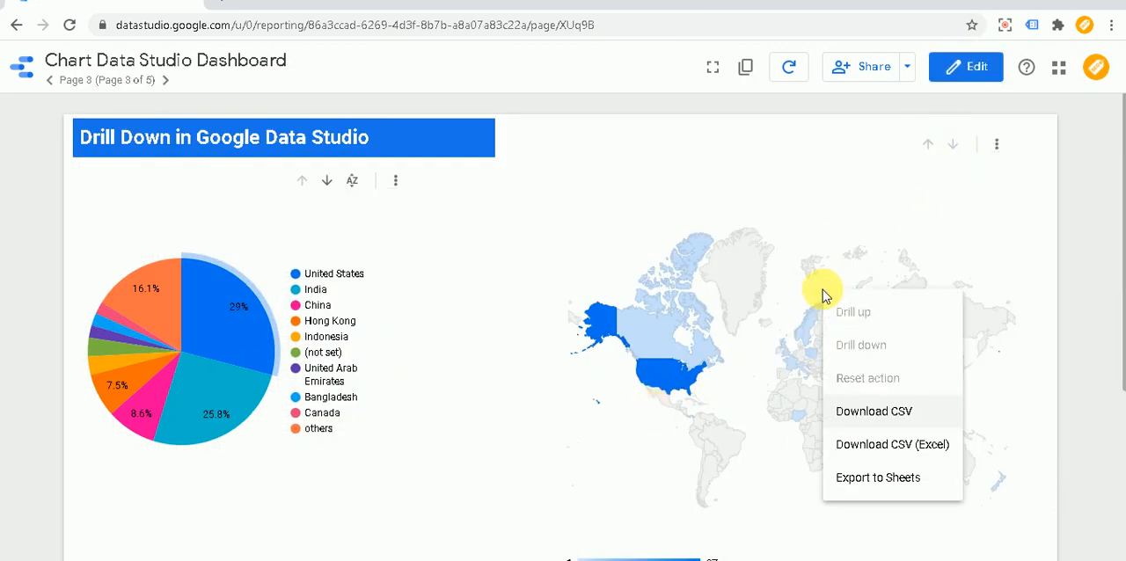
pyautogui.click(710, 195)
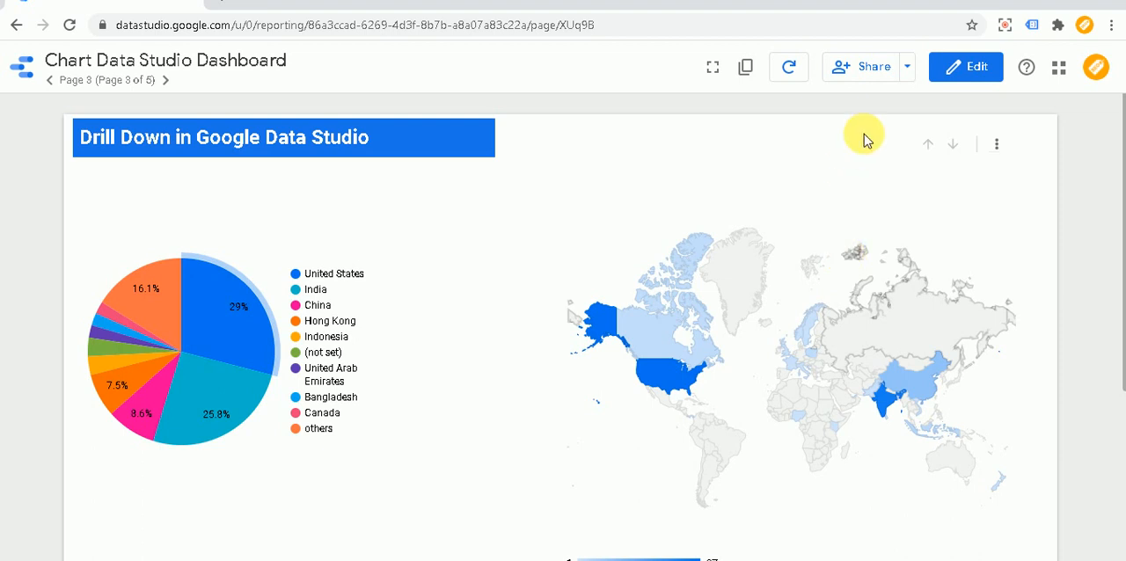
# - Return to editing and remove Metro from the geo chart, leaving Country as its only geo dimension
pyautogui.click(965, 67)
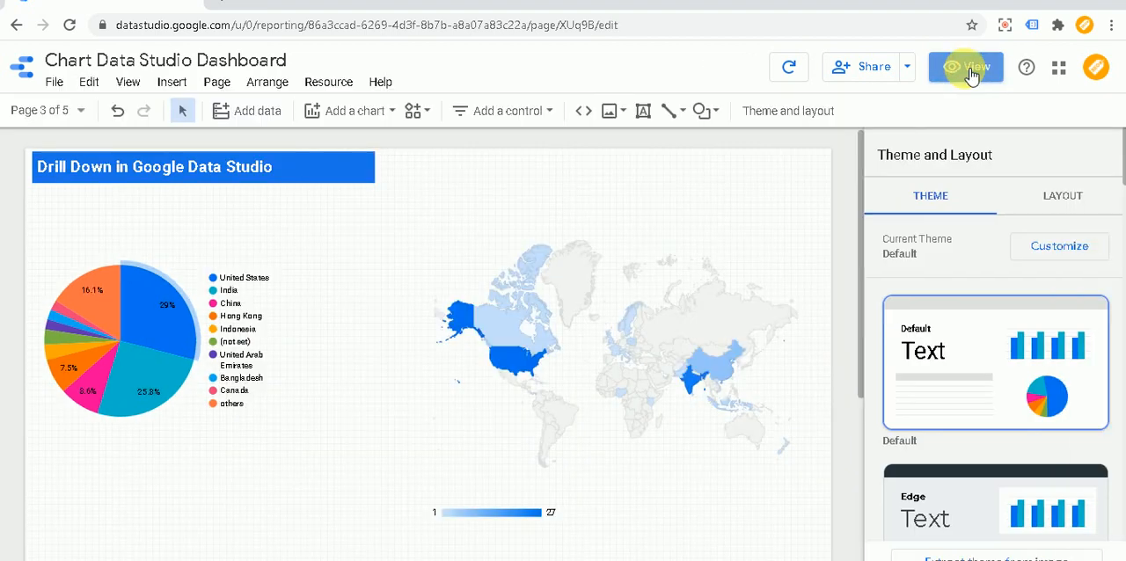
pyautogui.click(635, 331)
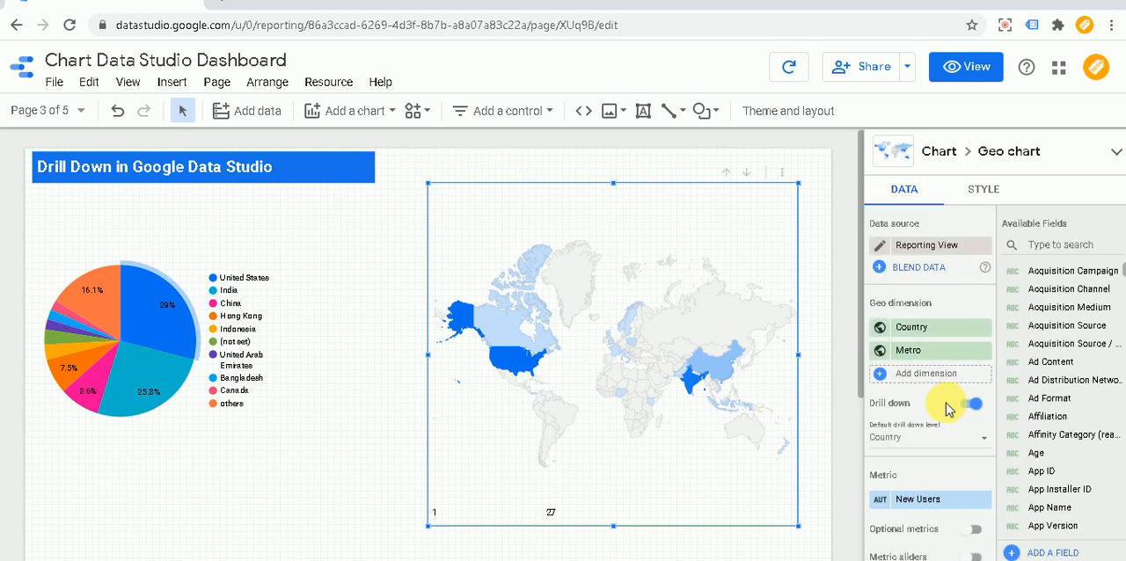
pyautogui.click(986, 350)
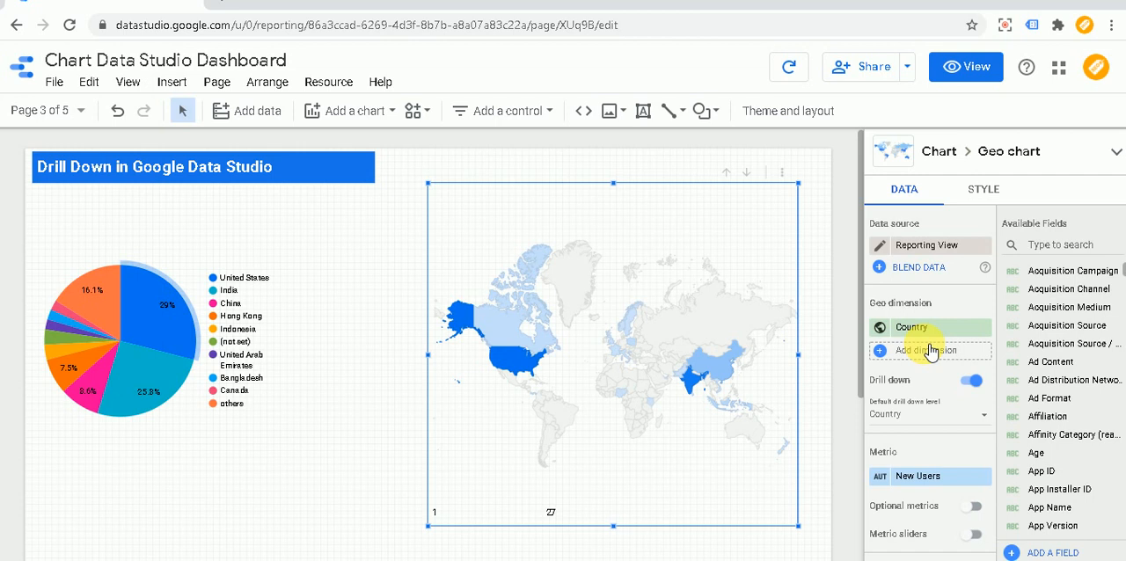
# - View the report, drill the pie chart down from Country to Continent, and check the geo chart's drill options for comparison
pyautogui.click(970, 71)
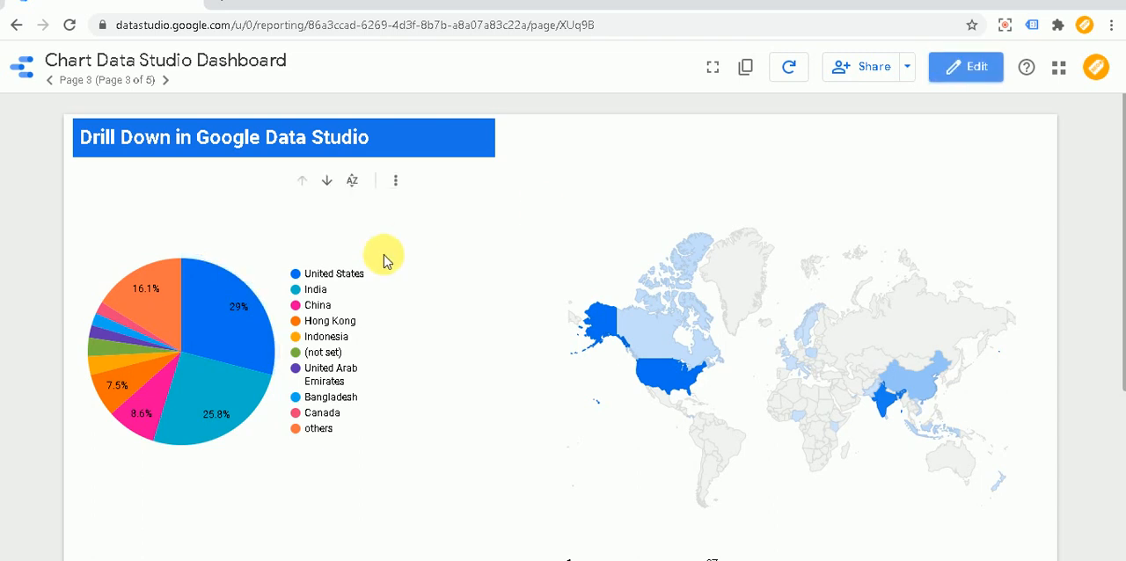
pyautogui.rightClick(222, 308)
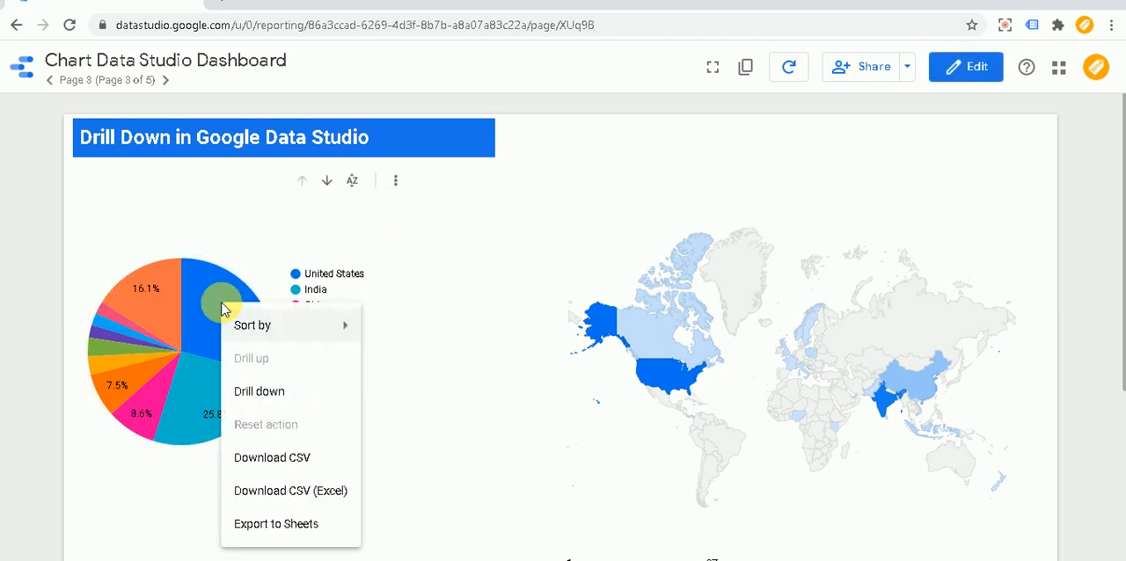
pyautogui.click(245, 393)
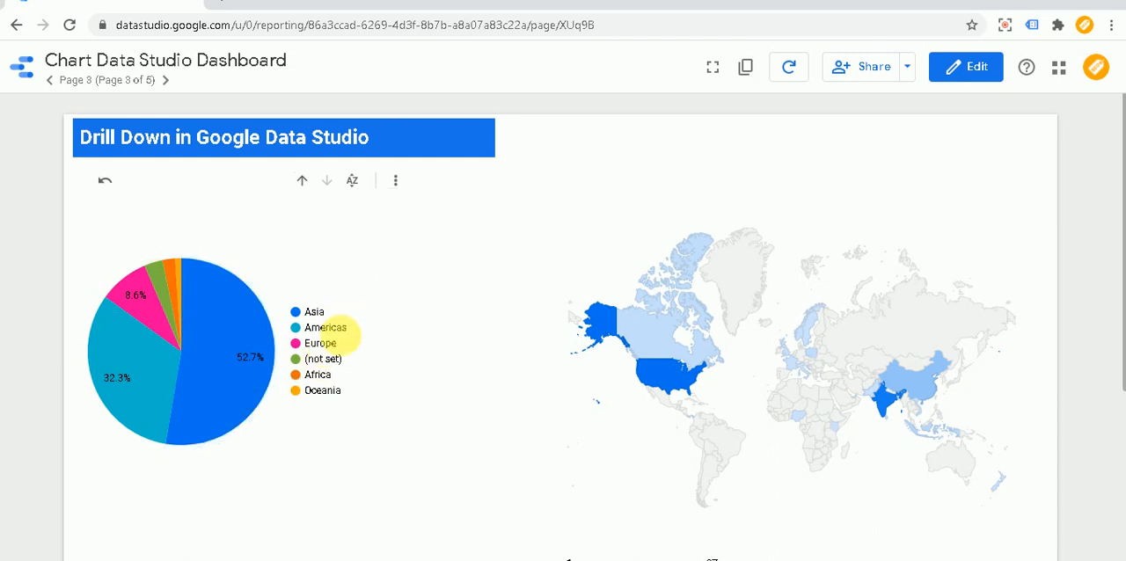
pyautogui.rightClick(912, 381)
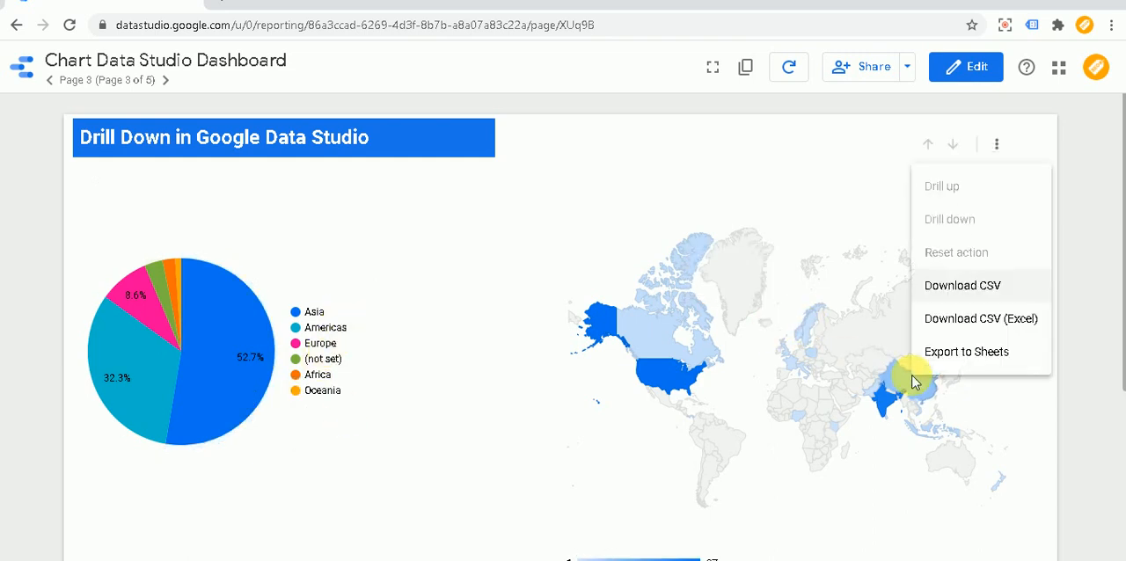
pyautogui.click(780, 199)
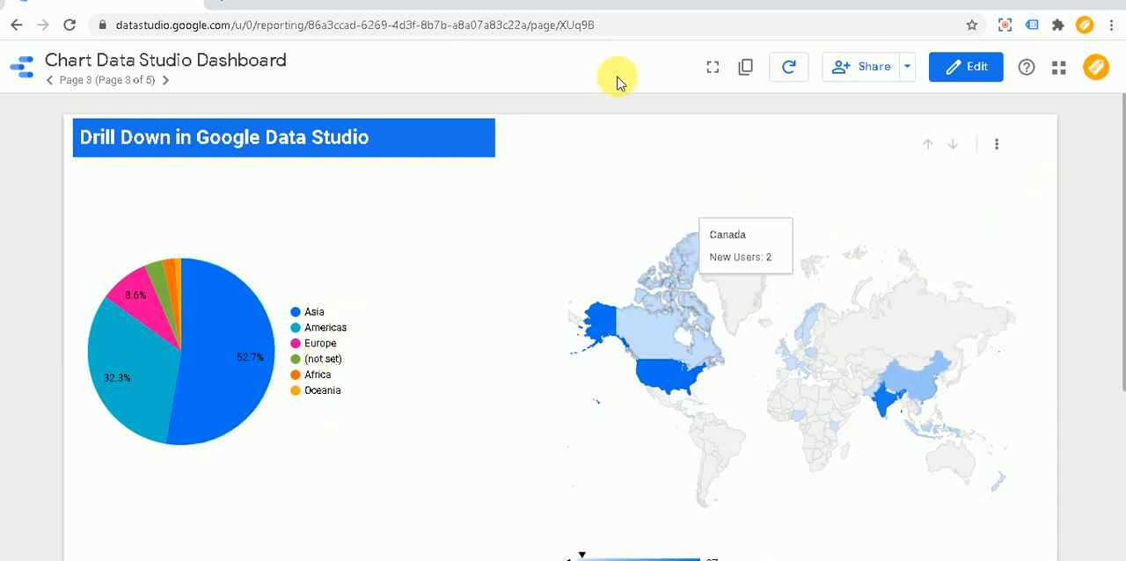